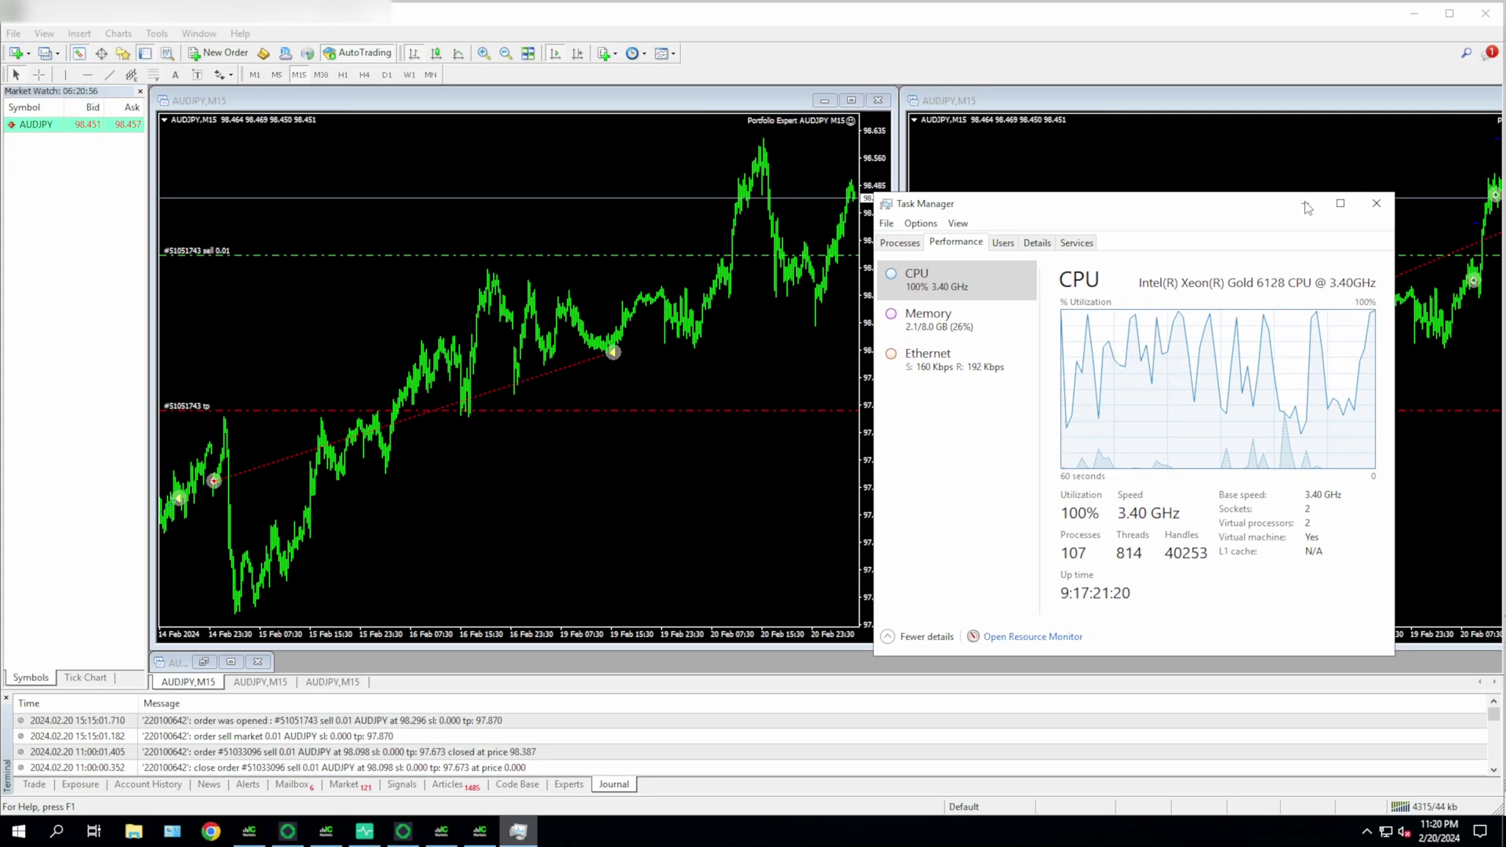
# - Bring the MetaTrader AUDJPY M15 chart windows in front of Task Manager
pyautogui.click(601, 228)
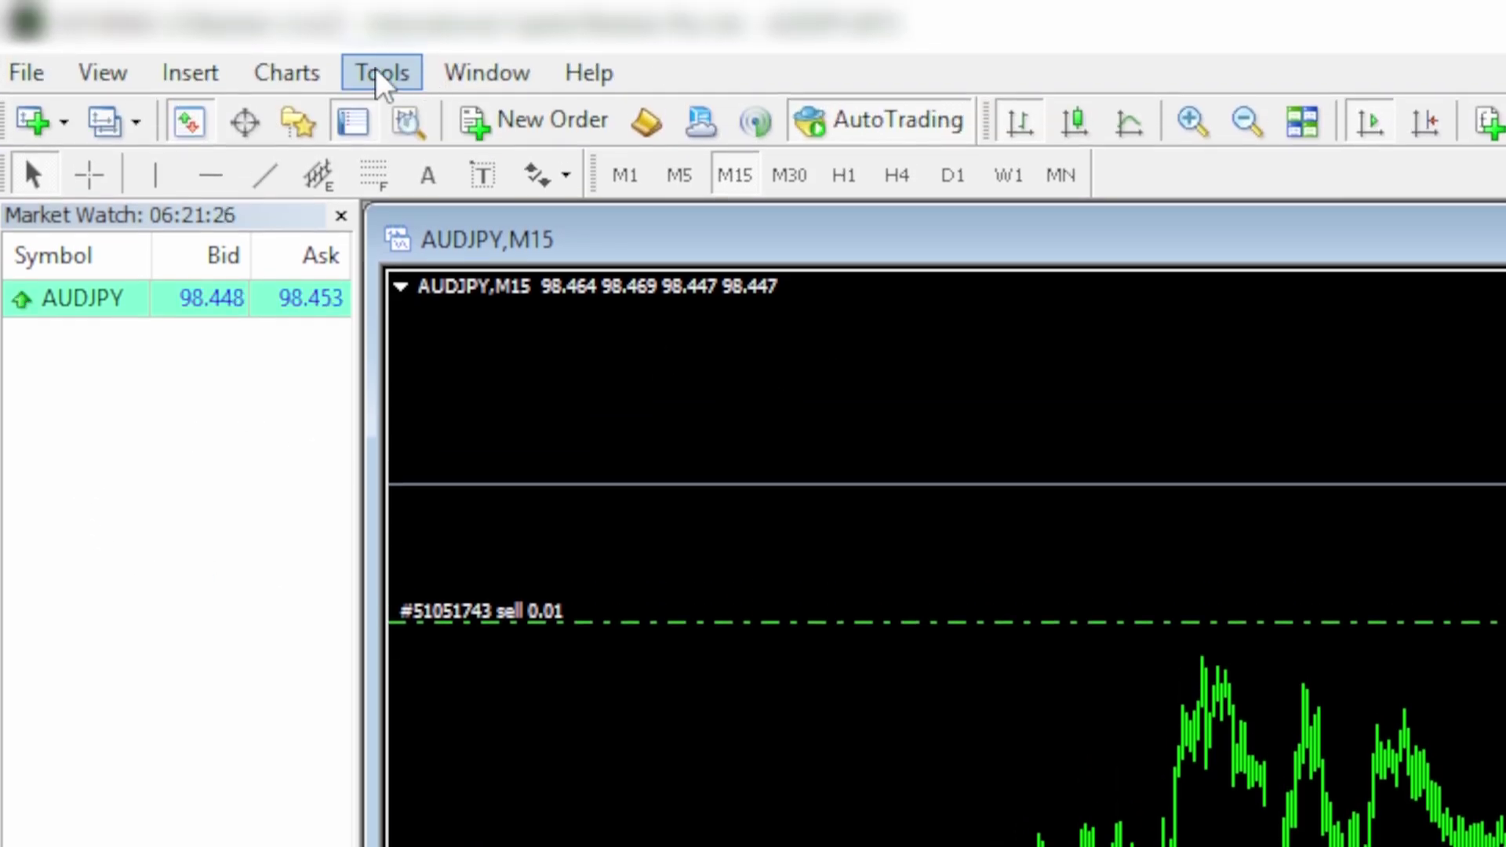
# - In Options > Charts, set Max bars in history and Max bars in chart to 5000, then apply
pyautogui.click(381, 72)
pyautogui.click(480, 345)
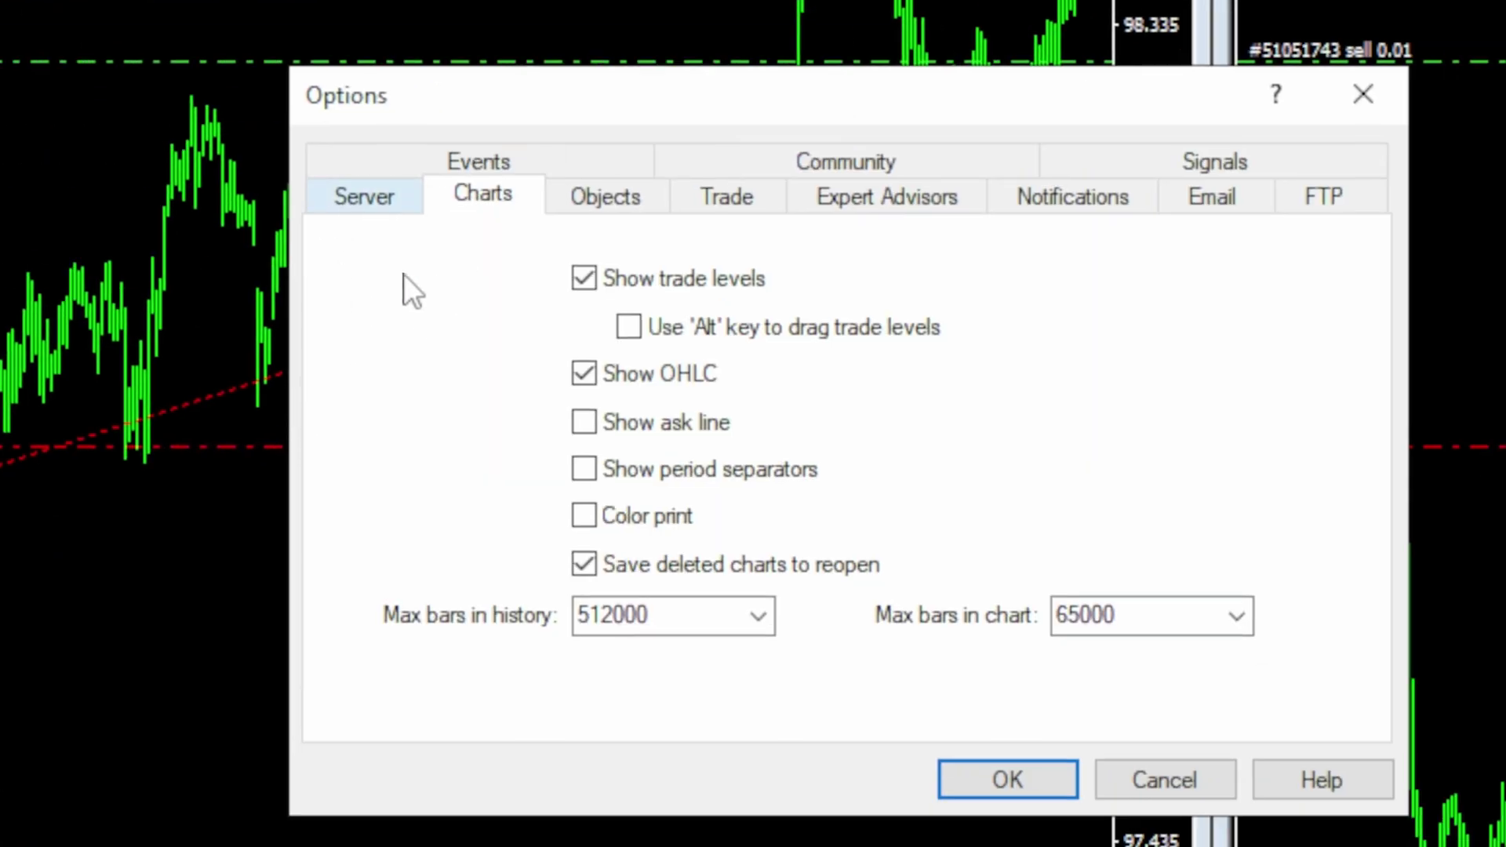
pyautogui.click(385, 197)
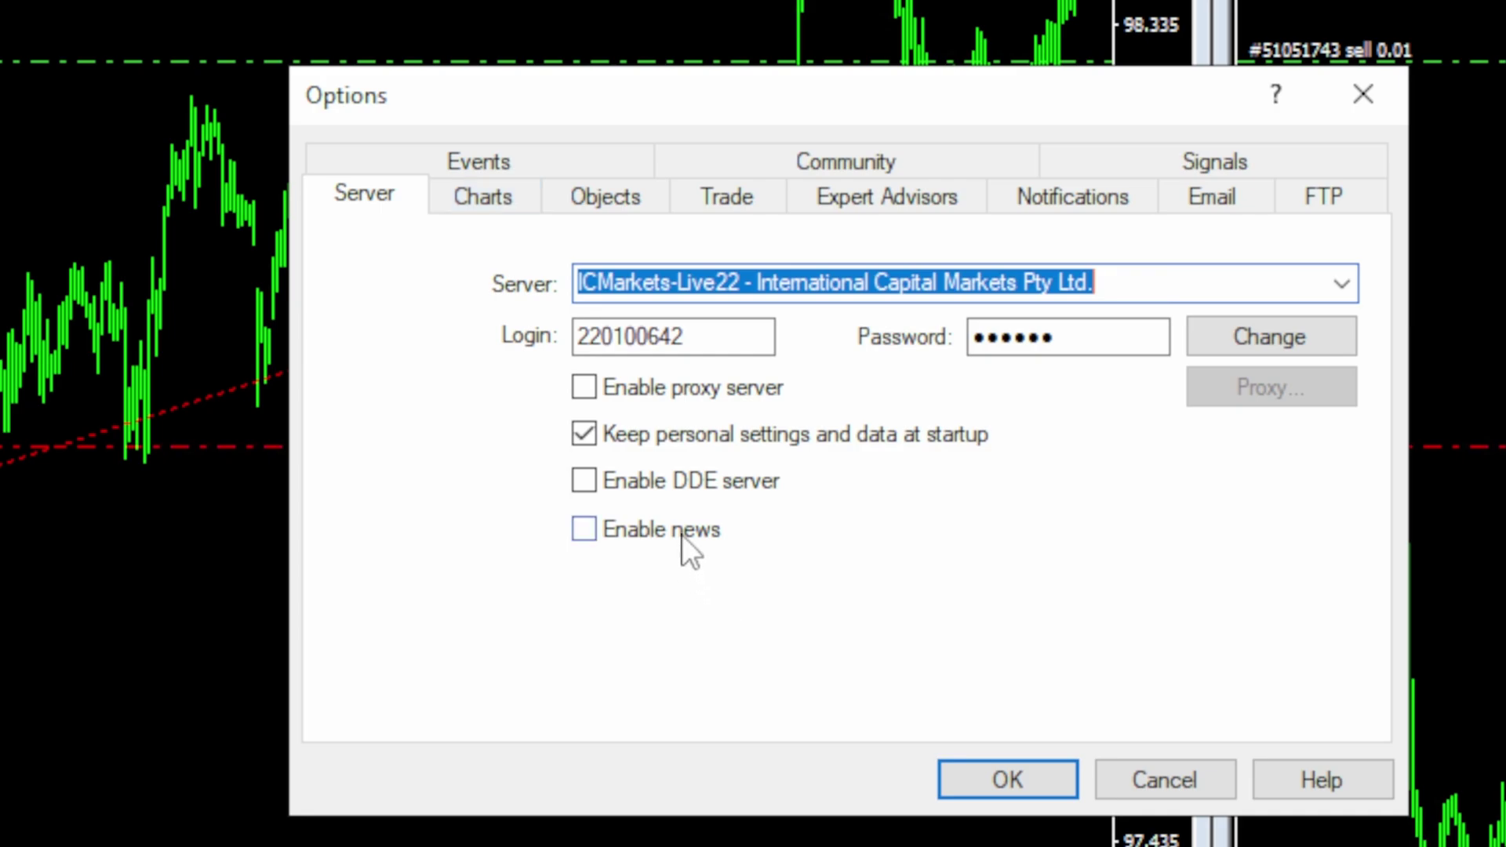
pyautogui.click(497, 195)
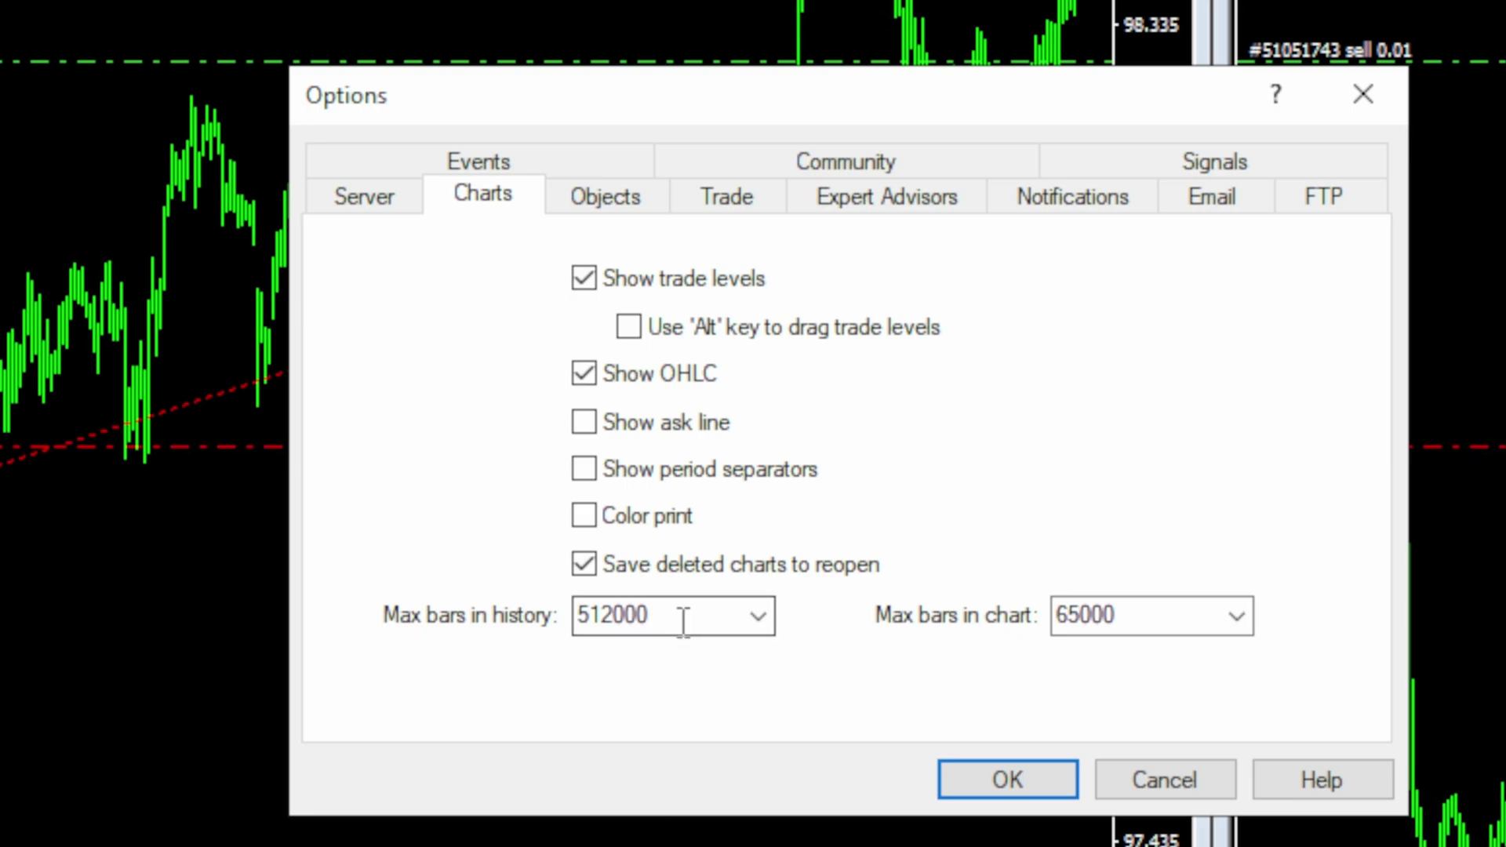
pyautogui.doubleClick(683, 620)
pyautogui.write('500')
pyautogui.doubleClick(1166, 612)
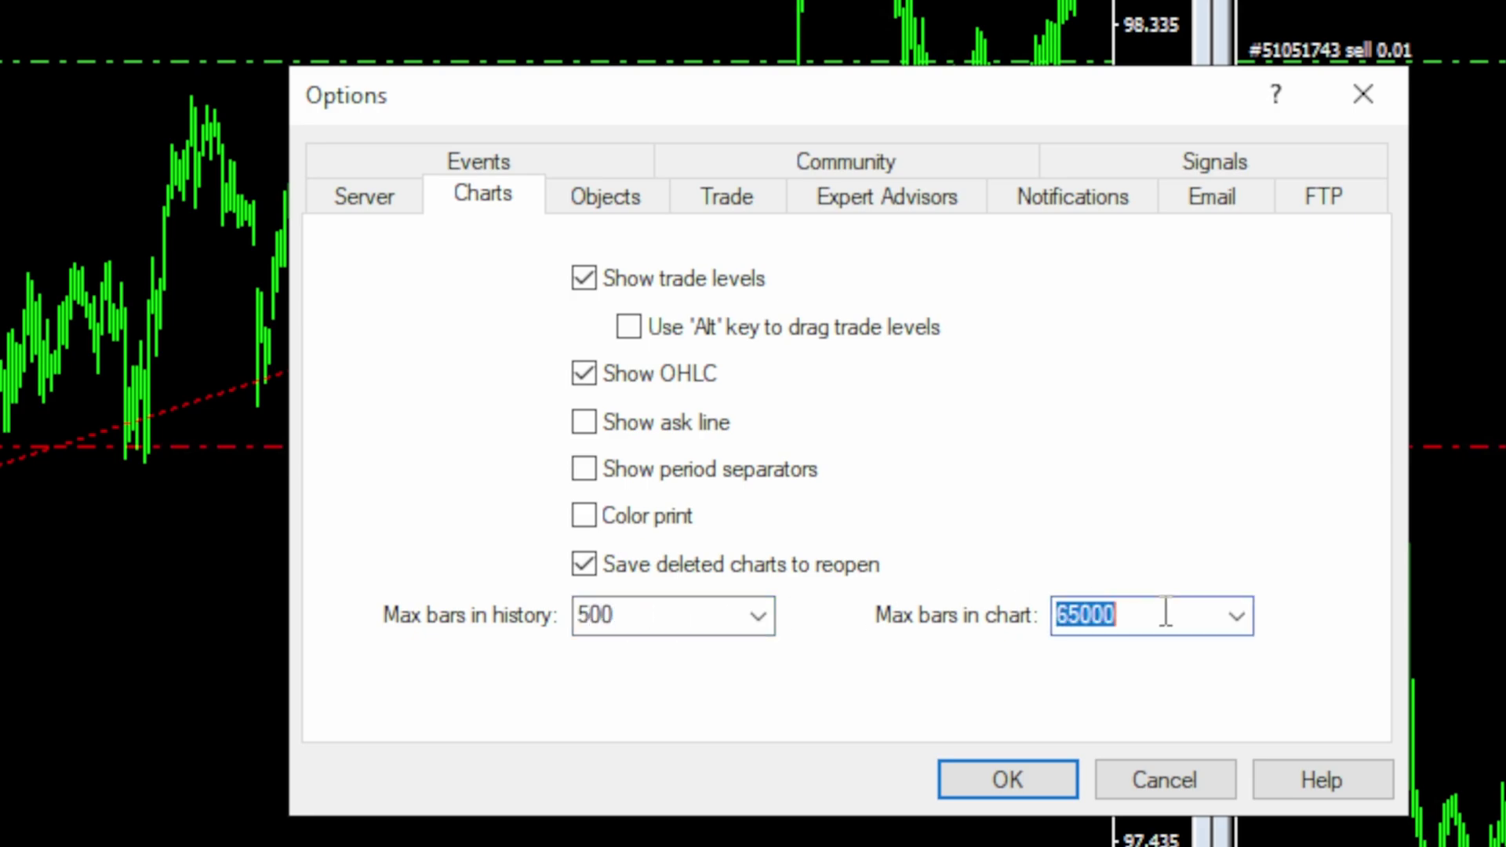
pyautogui.write('5000')
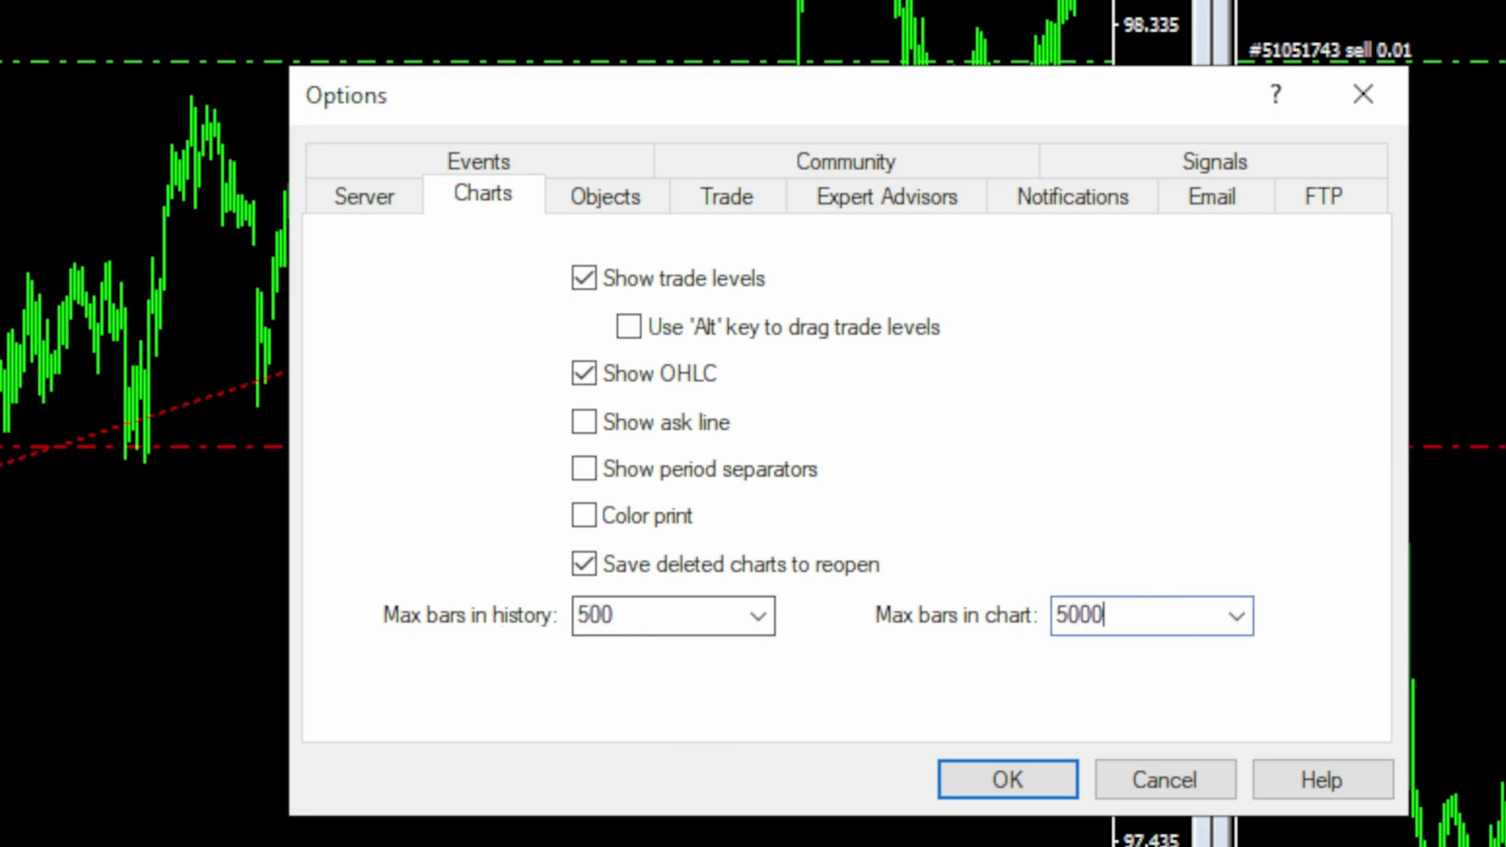
pyautogui.doubleClick(644, 619)
pyautogui.write('5000')
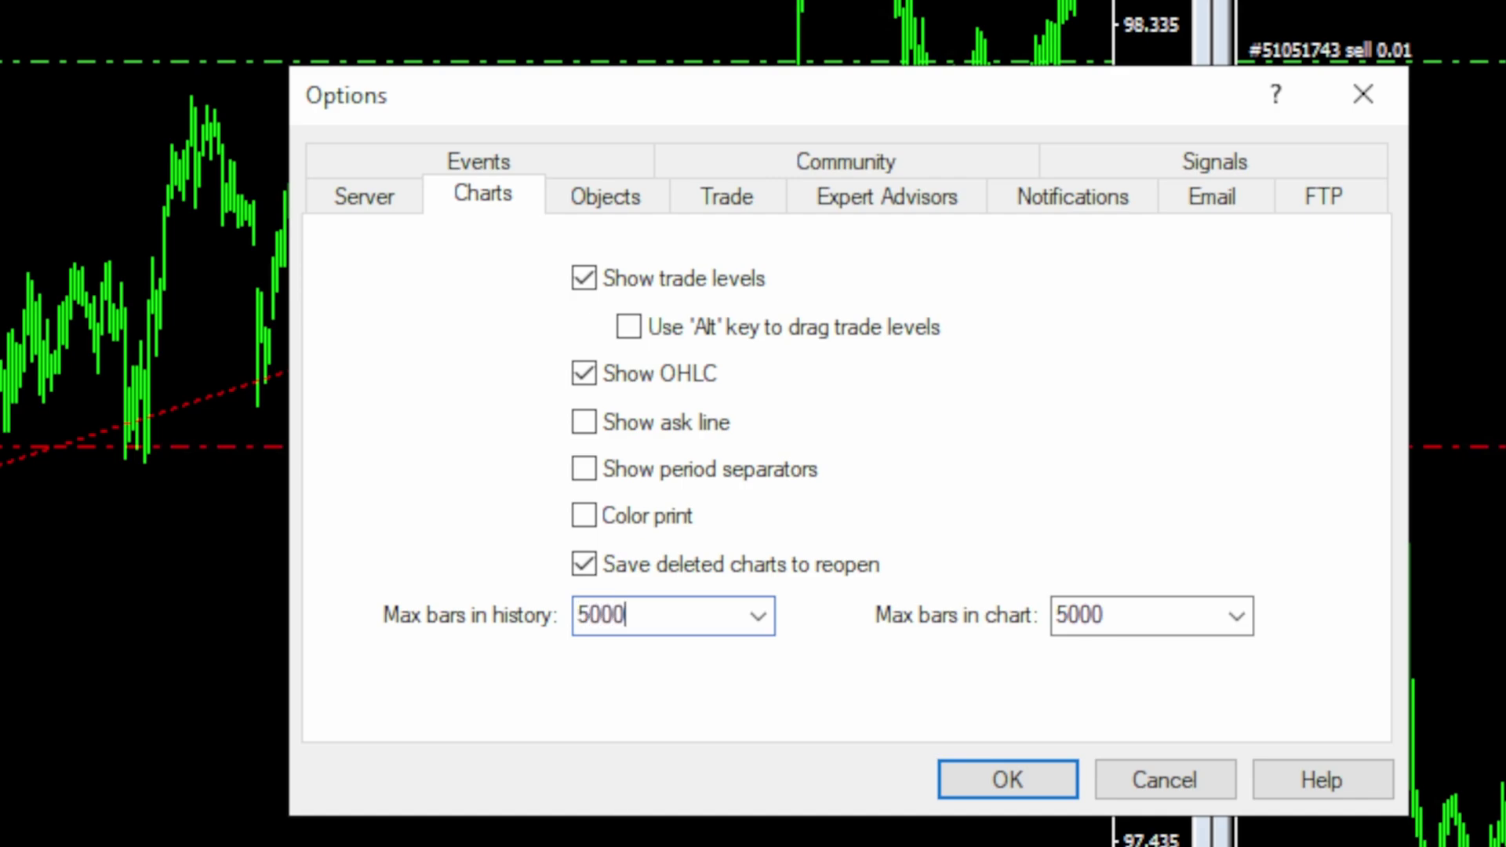
pyautogui.click(572, 153)
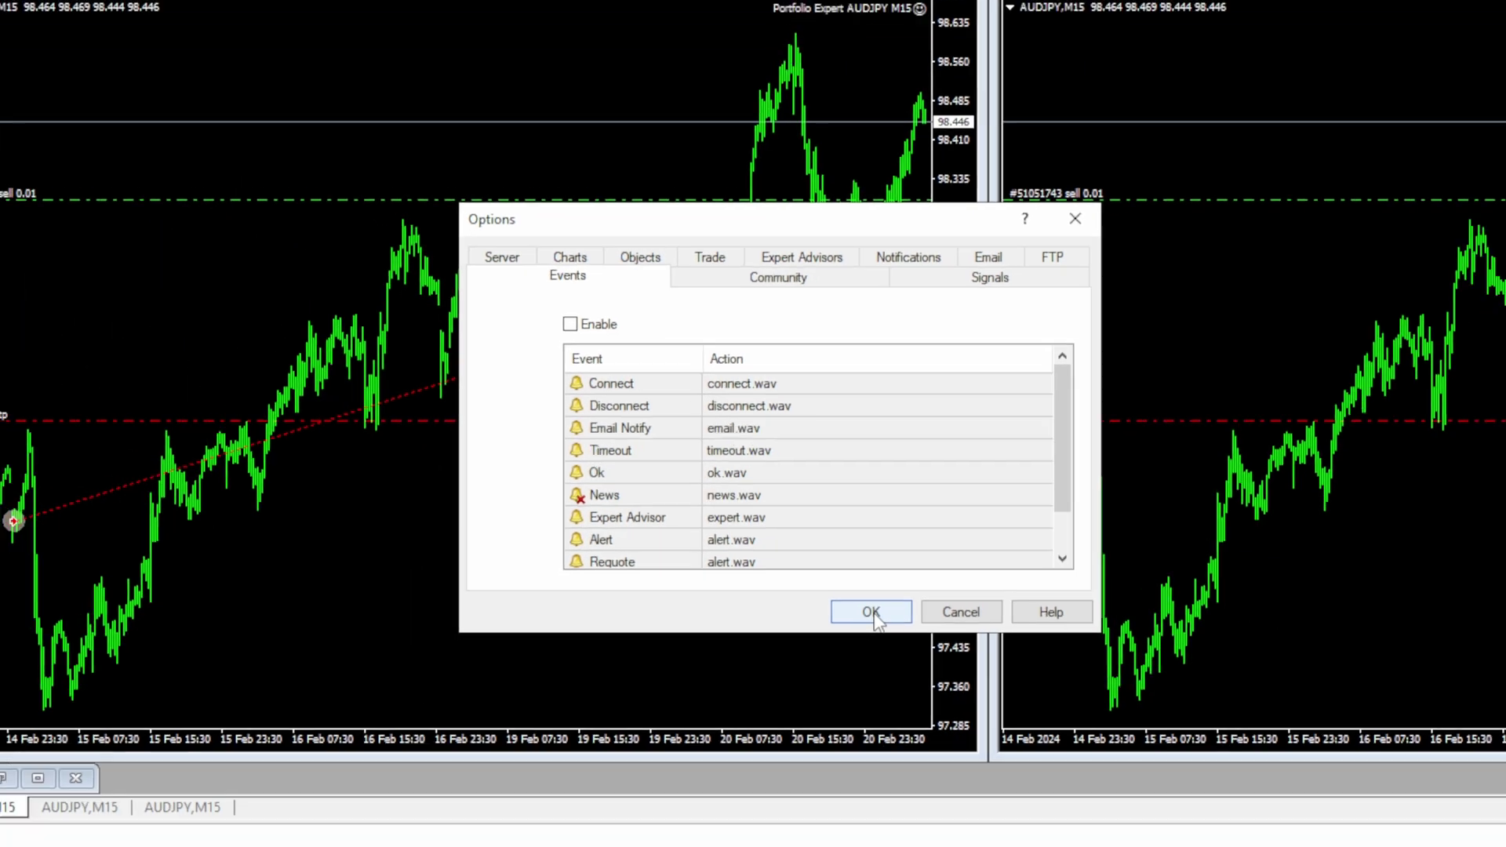
pyautogui.click(1010, 788)
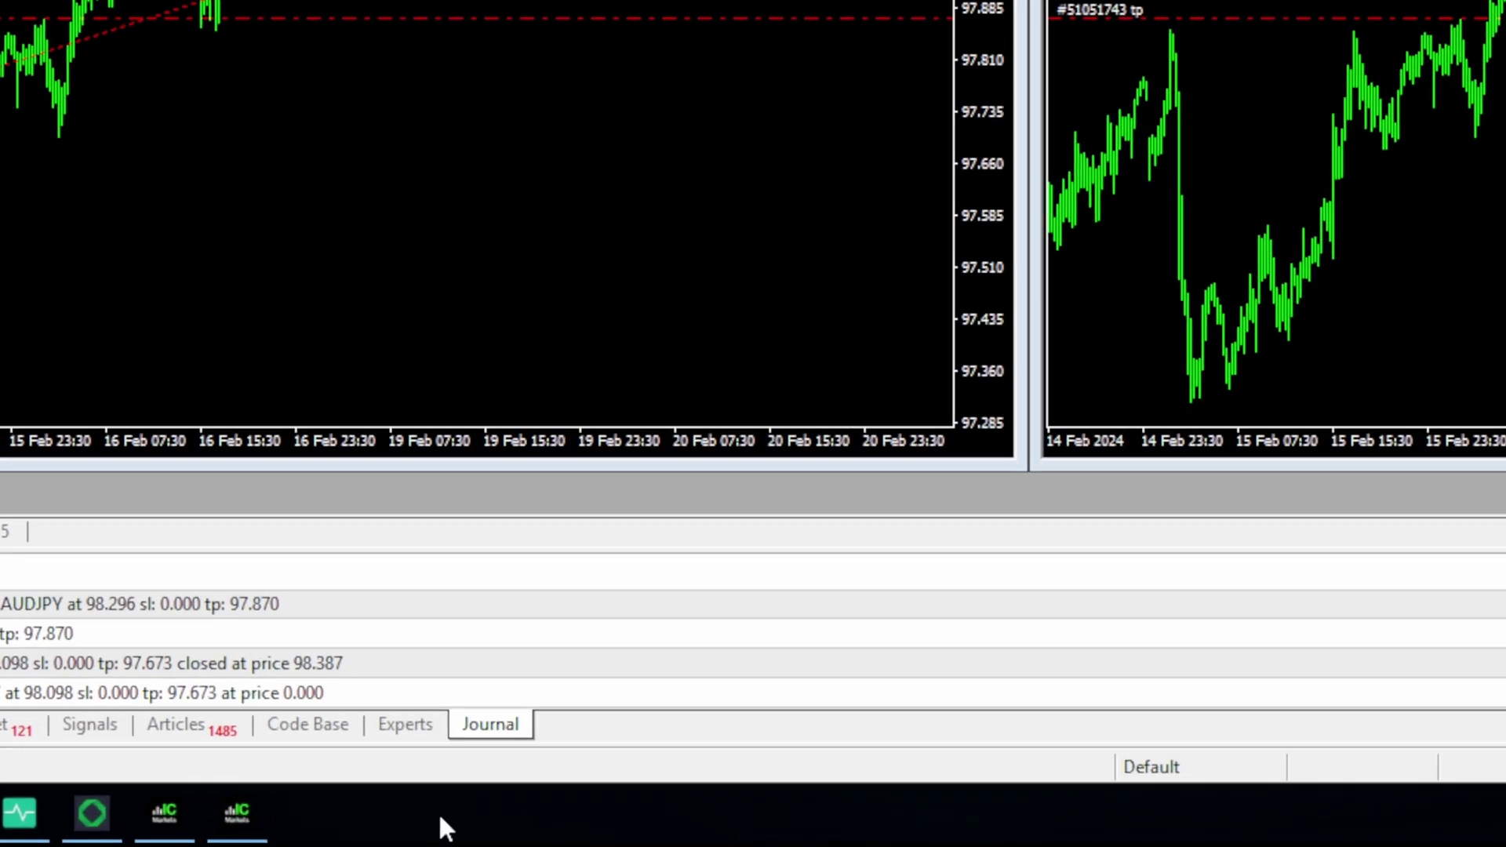
# - Open Task Manager's Details list sorted by Name descending to group the terminal.exe processes
pyautogui.rightClick(588, 835)
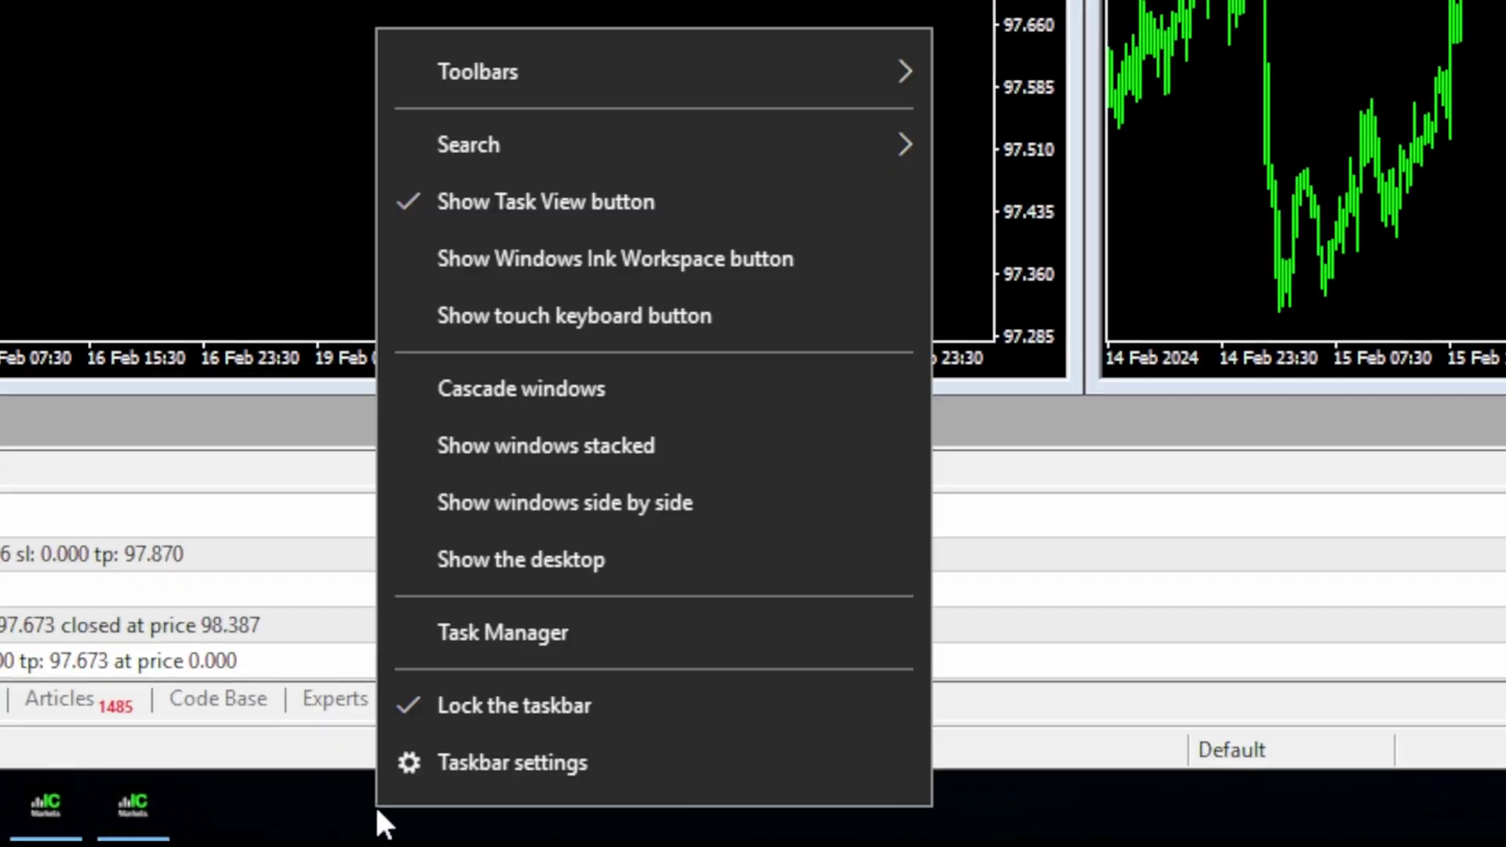
pyautogui.click(510, 628)
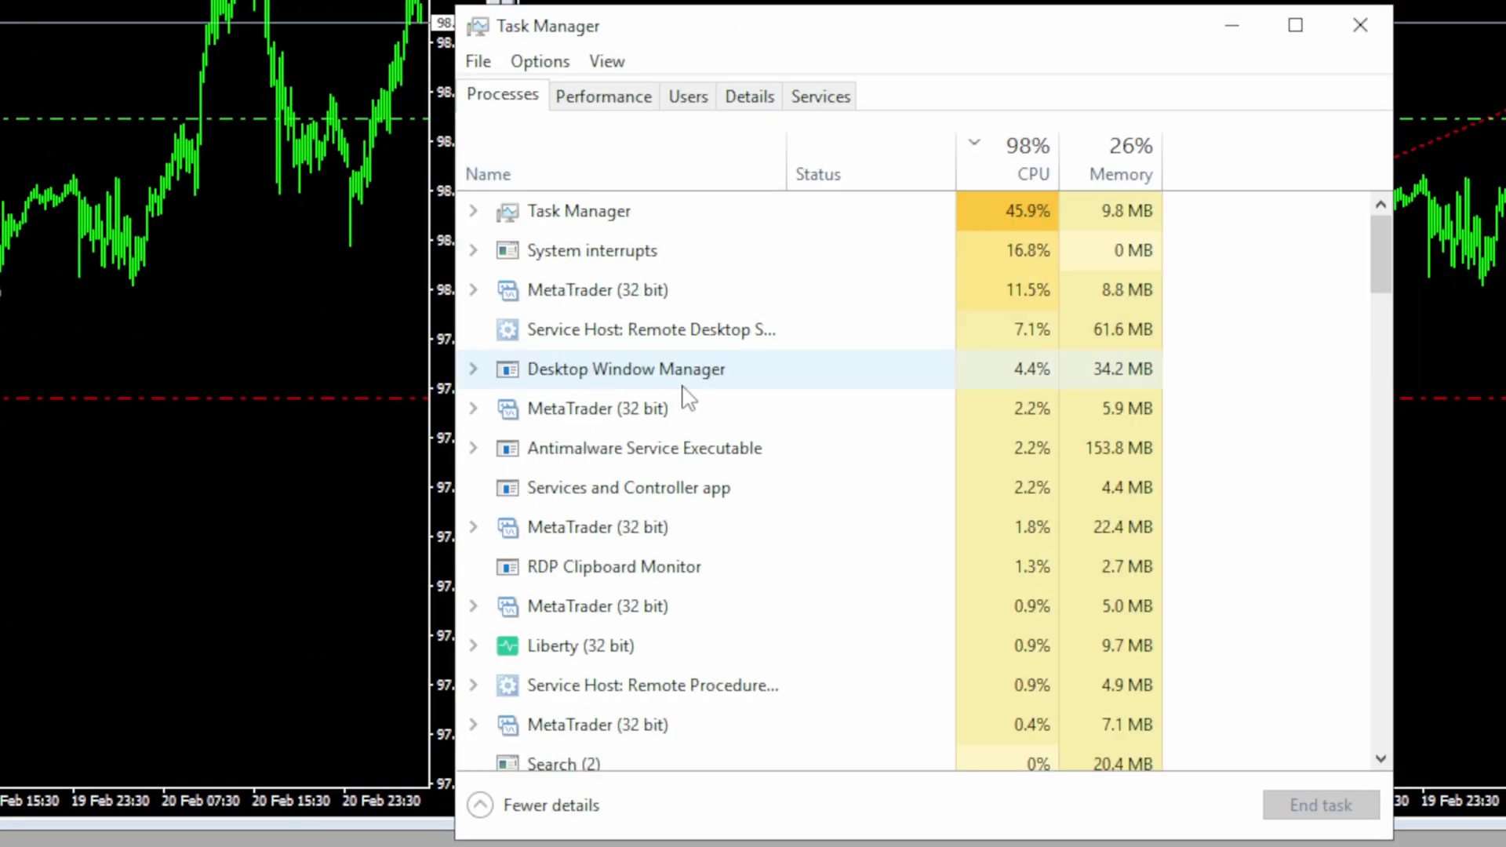
pyautogui.click(761, 99)
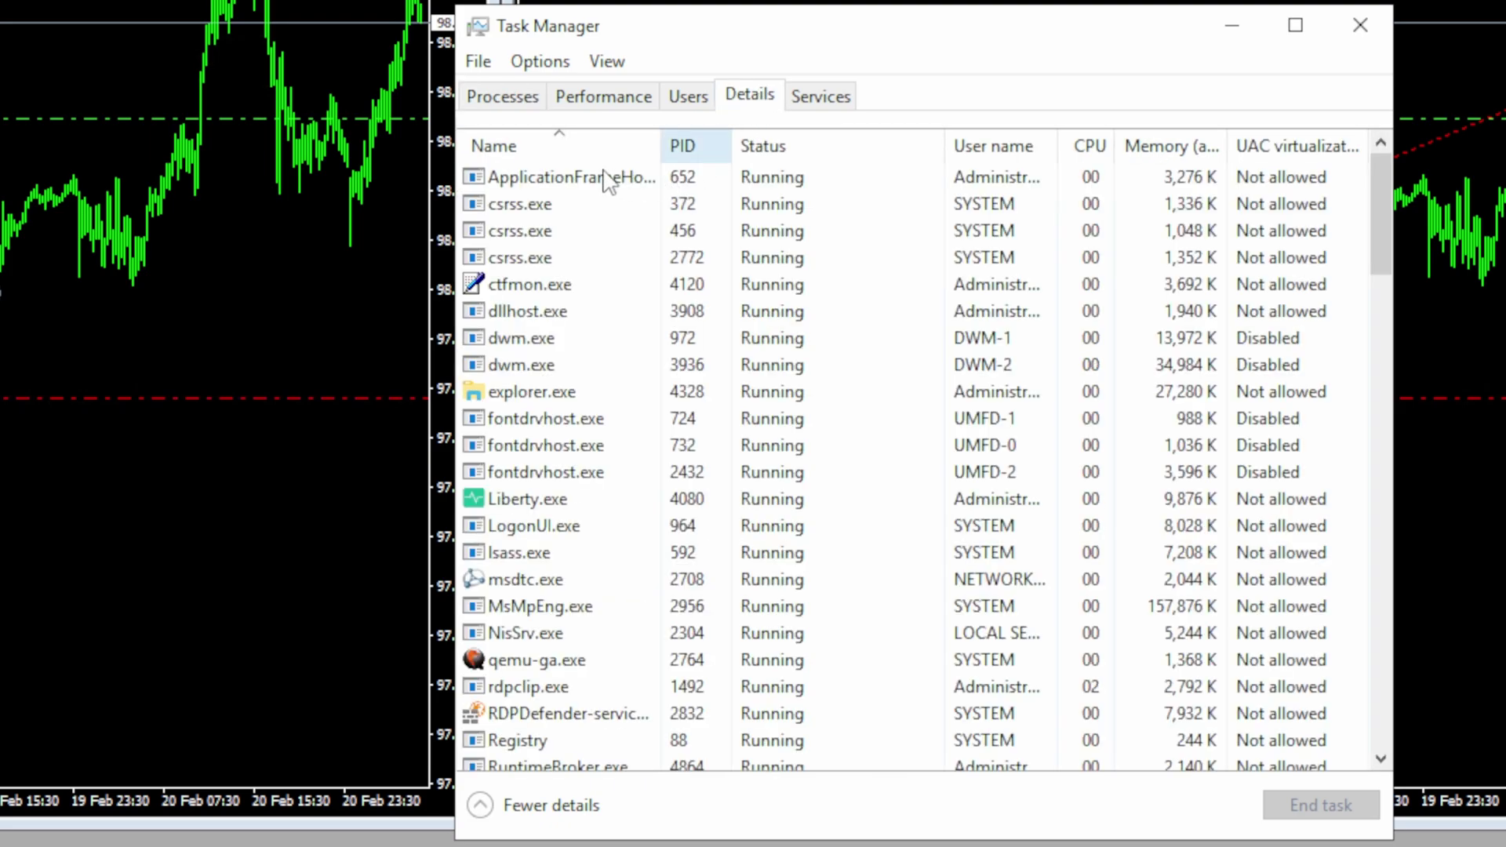
pyautogui.click(584, 160)
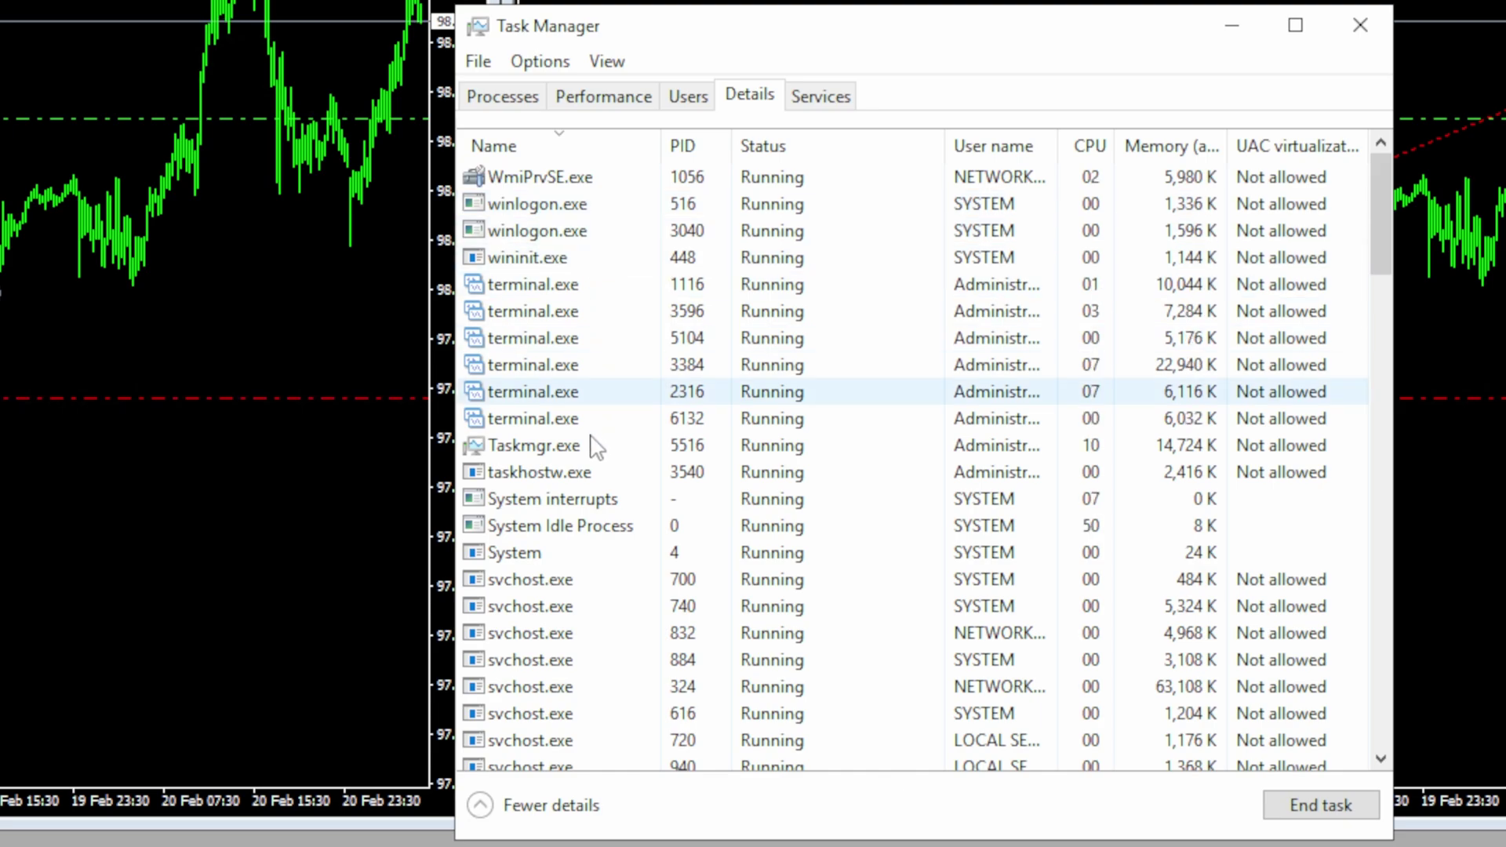
# - Set the first terminal.exe process (PID 1116) to run only on CPU 0
pyautogui.rightClick(574, 291)
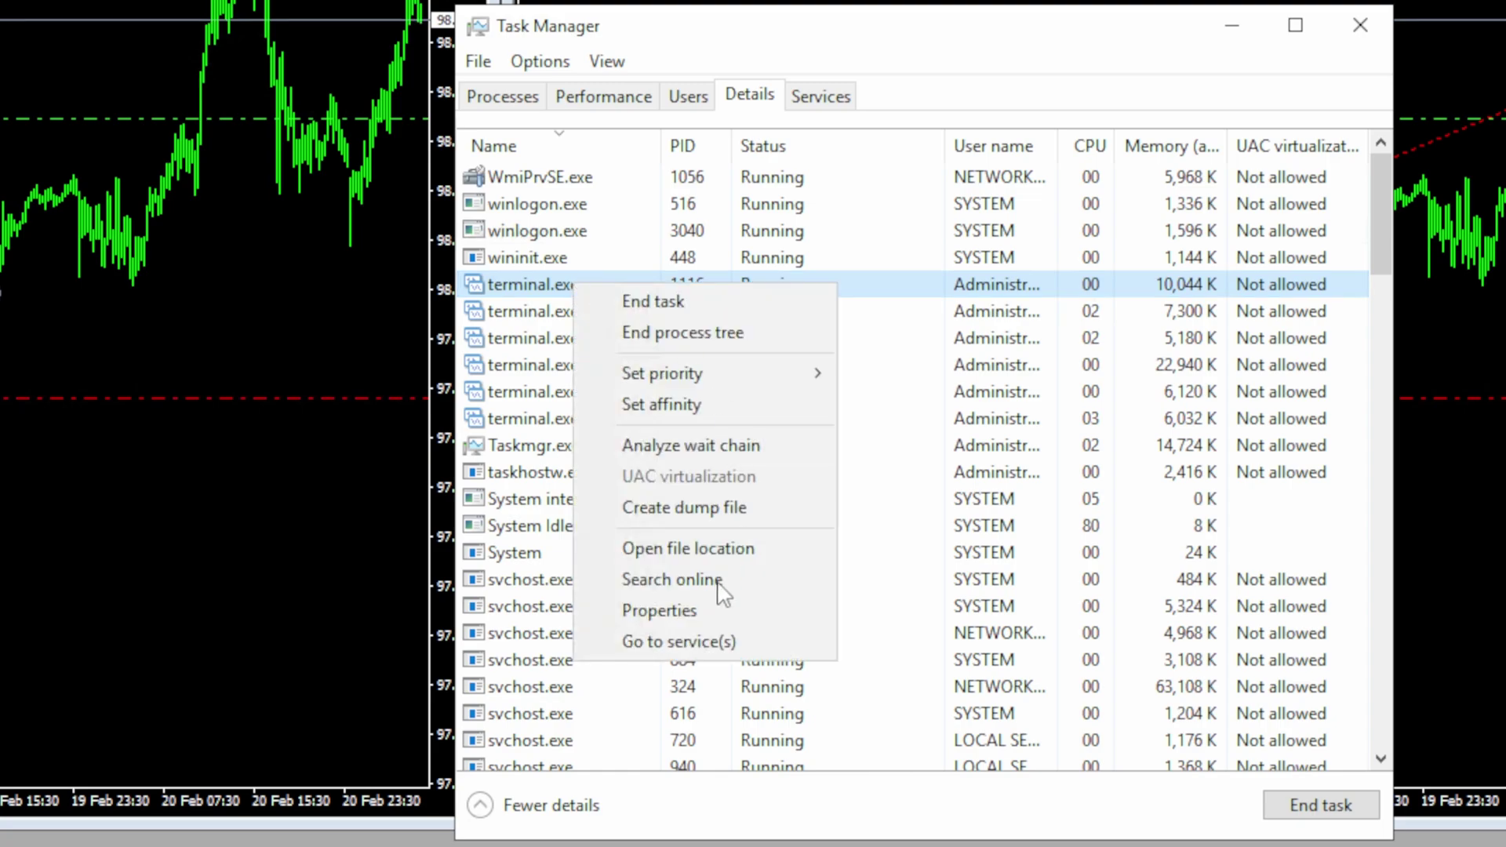
pyautogui.click(693, 406)
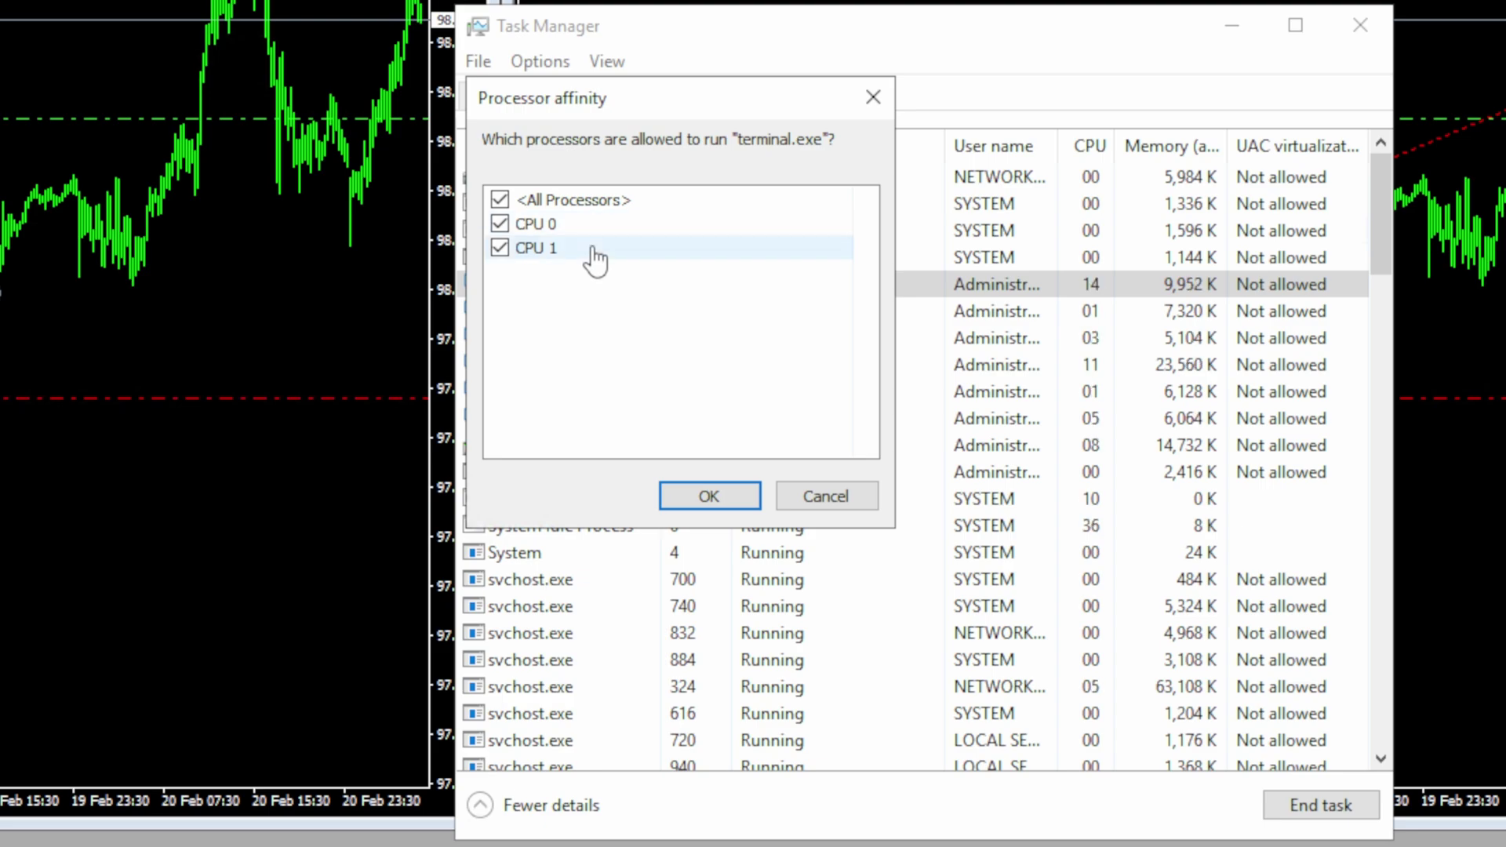
pyautogui.click(499, 248)
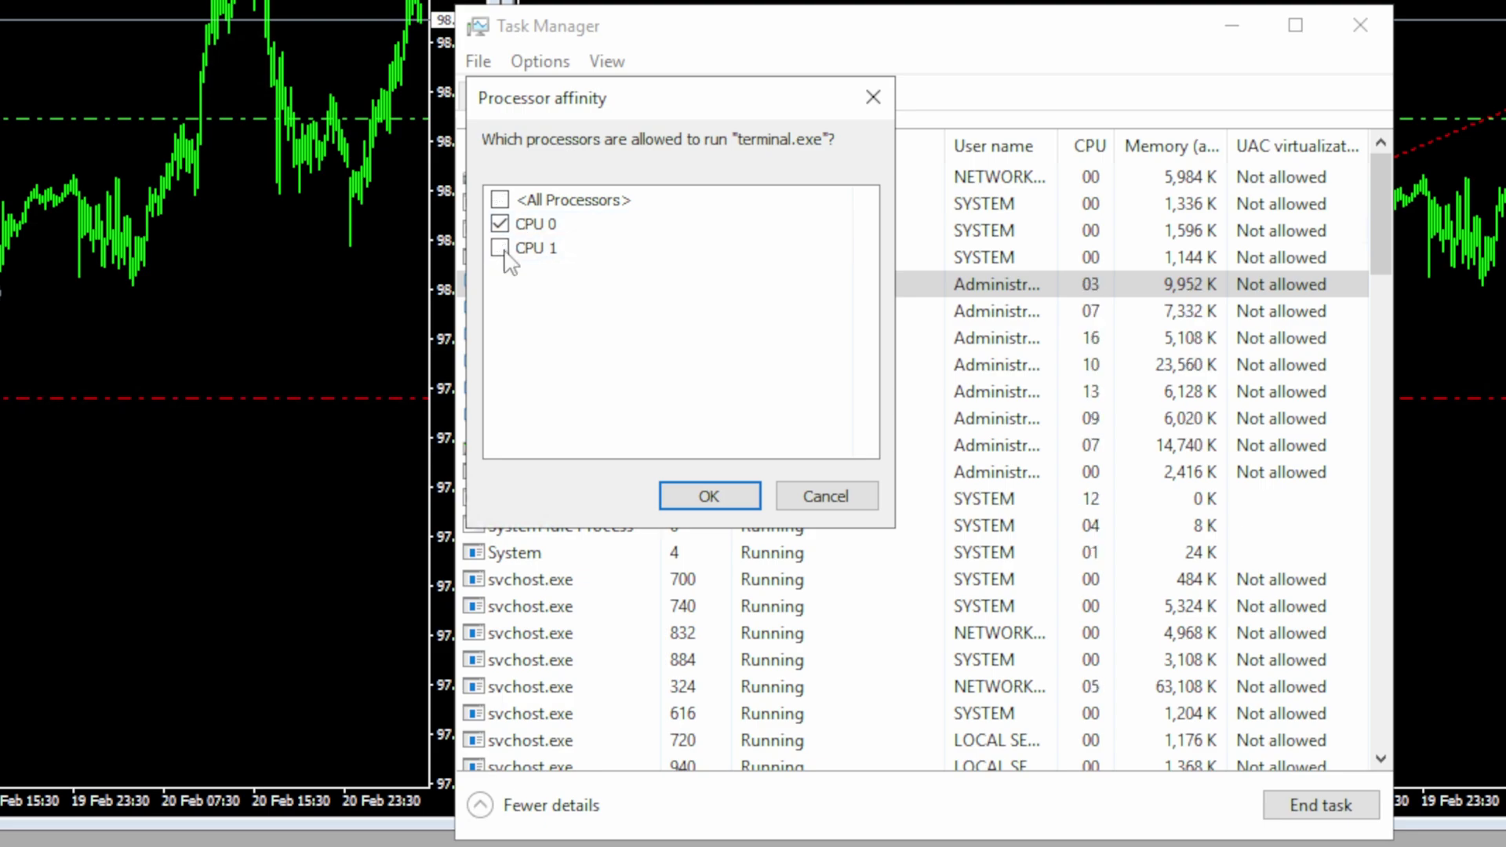
pyautogui.click(709, 494)
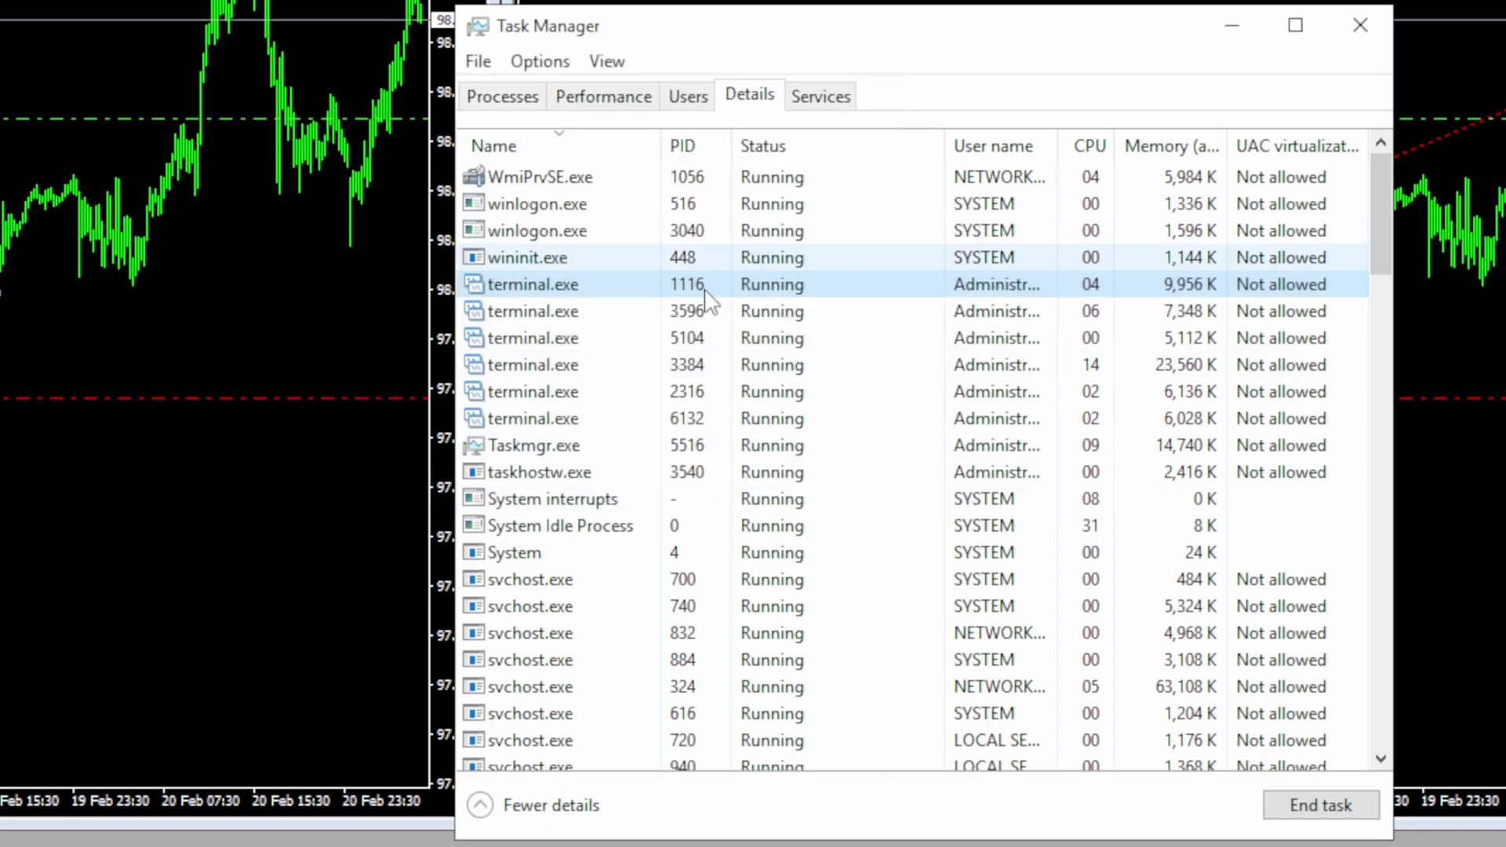
# - Set terminal.exe PID 3596 to run only on CPU 0 as well
pyautogui.click(622, 321)
pyautogui.rightClick(622, 317)
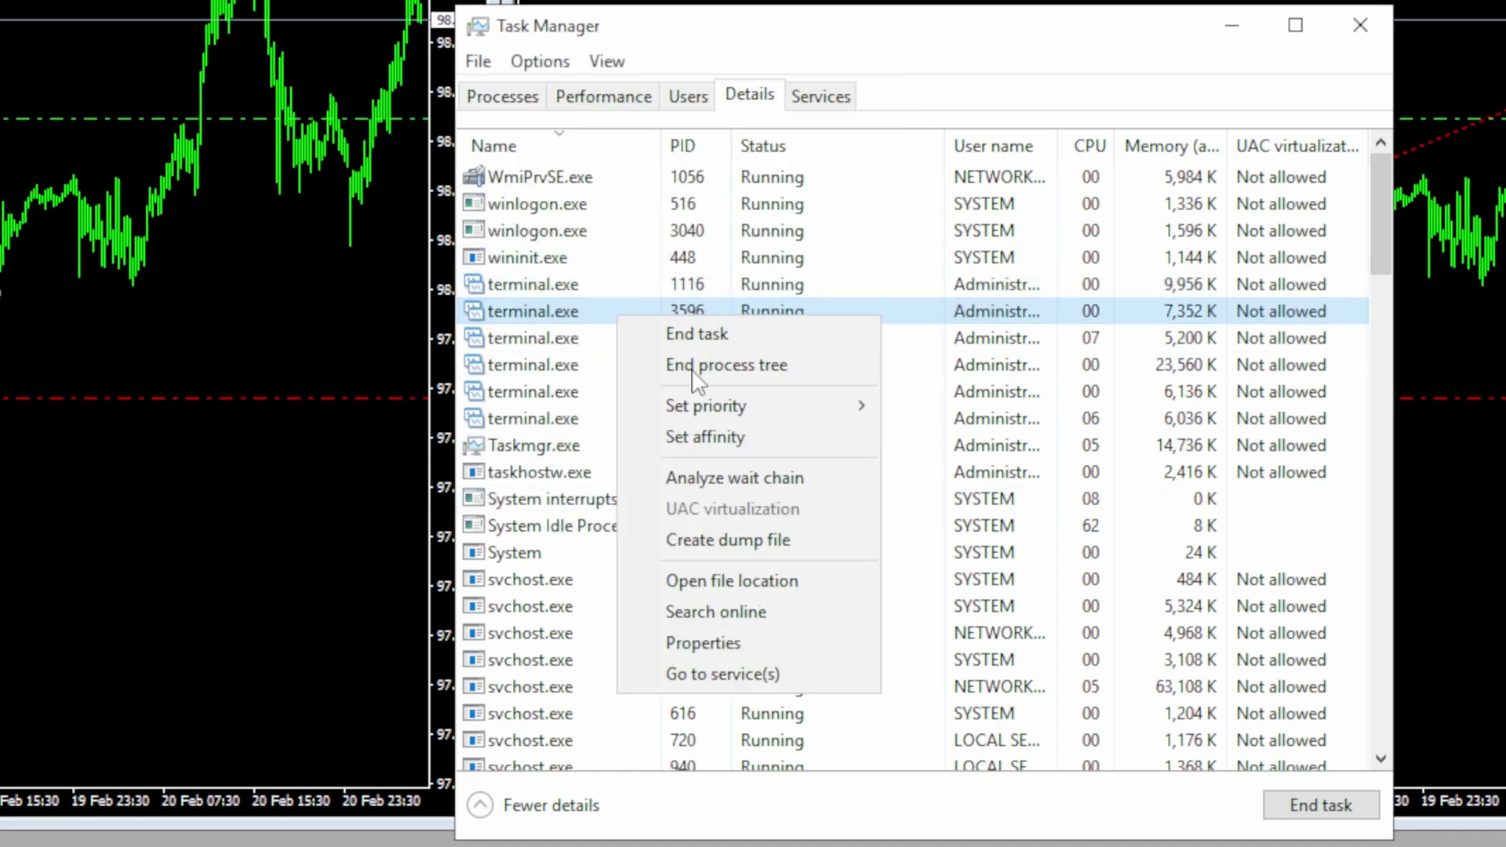
pyautogui.click(718, 436)
pyautogui.click(499, 250)
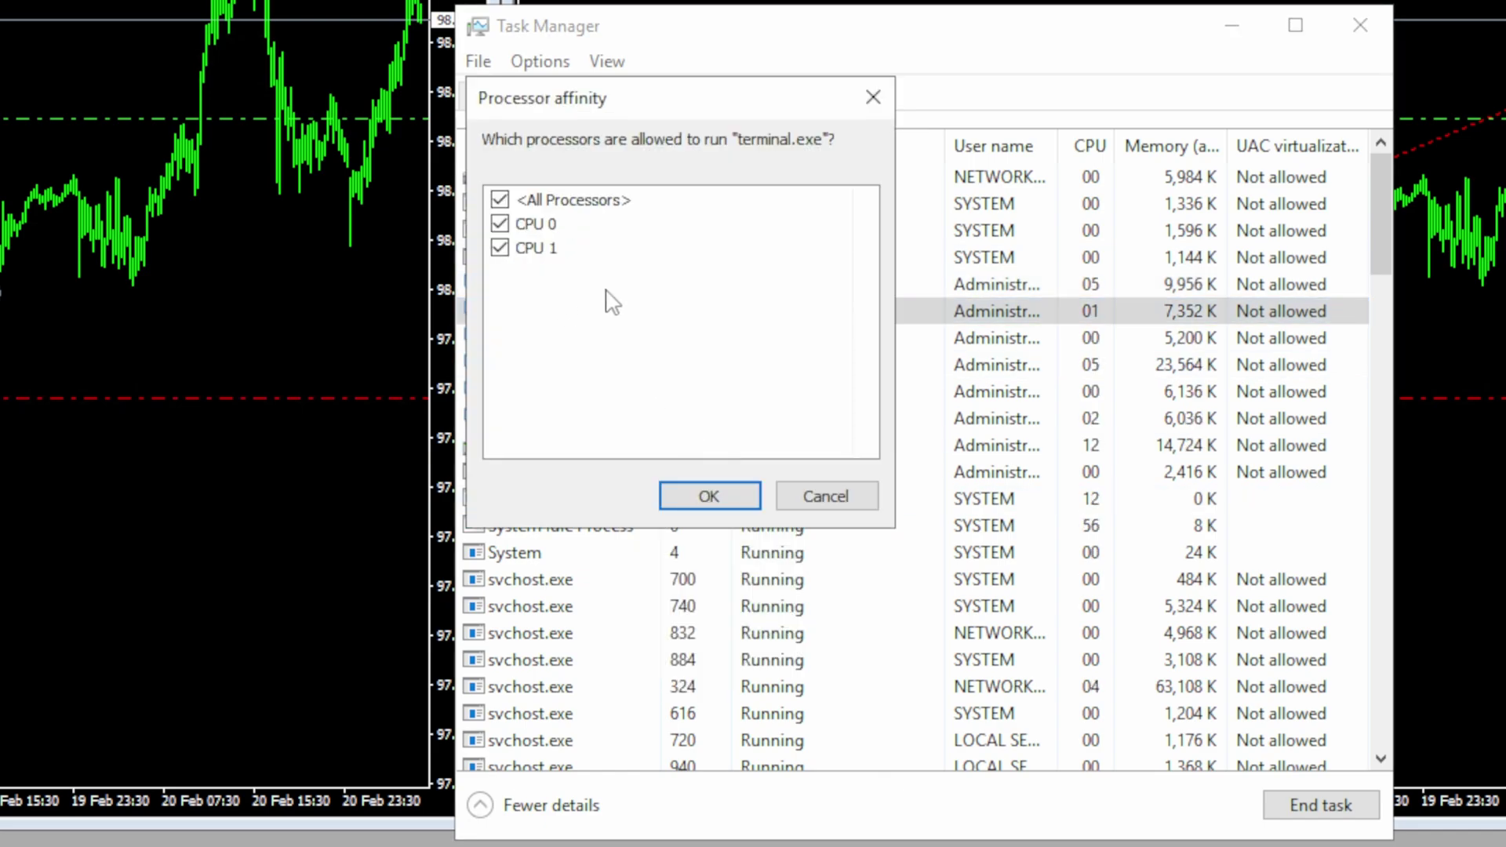
pyautogui.click(695, 494)
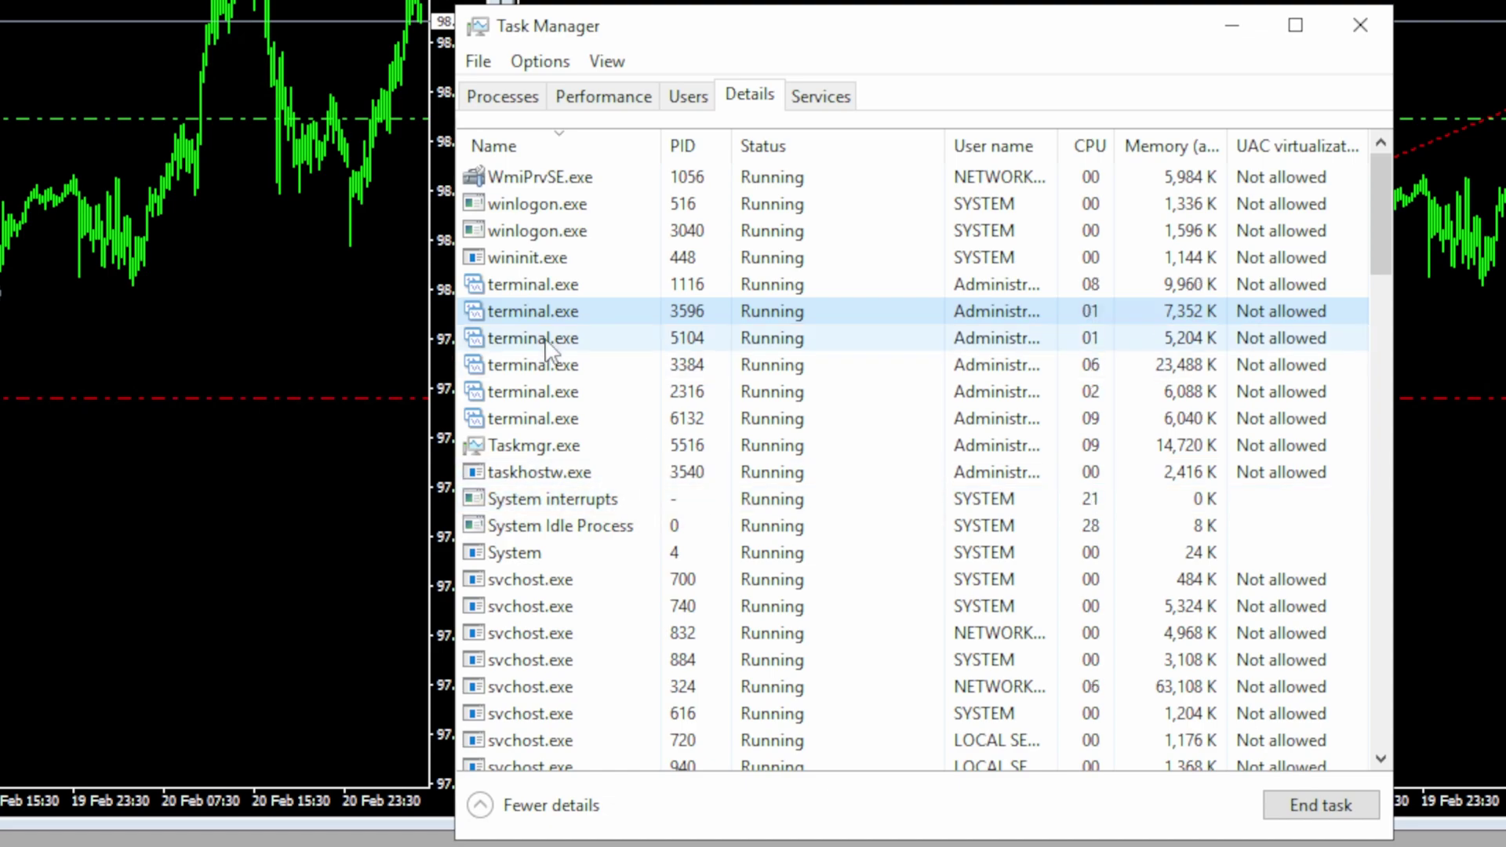
pyautogui.click(546, 338)
# - Pin terminal.exe 5104 to CPU 0 and terminal.exe 3384 to CPU 1
pyautogui.hotkey('shift', 'F10')
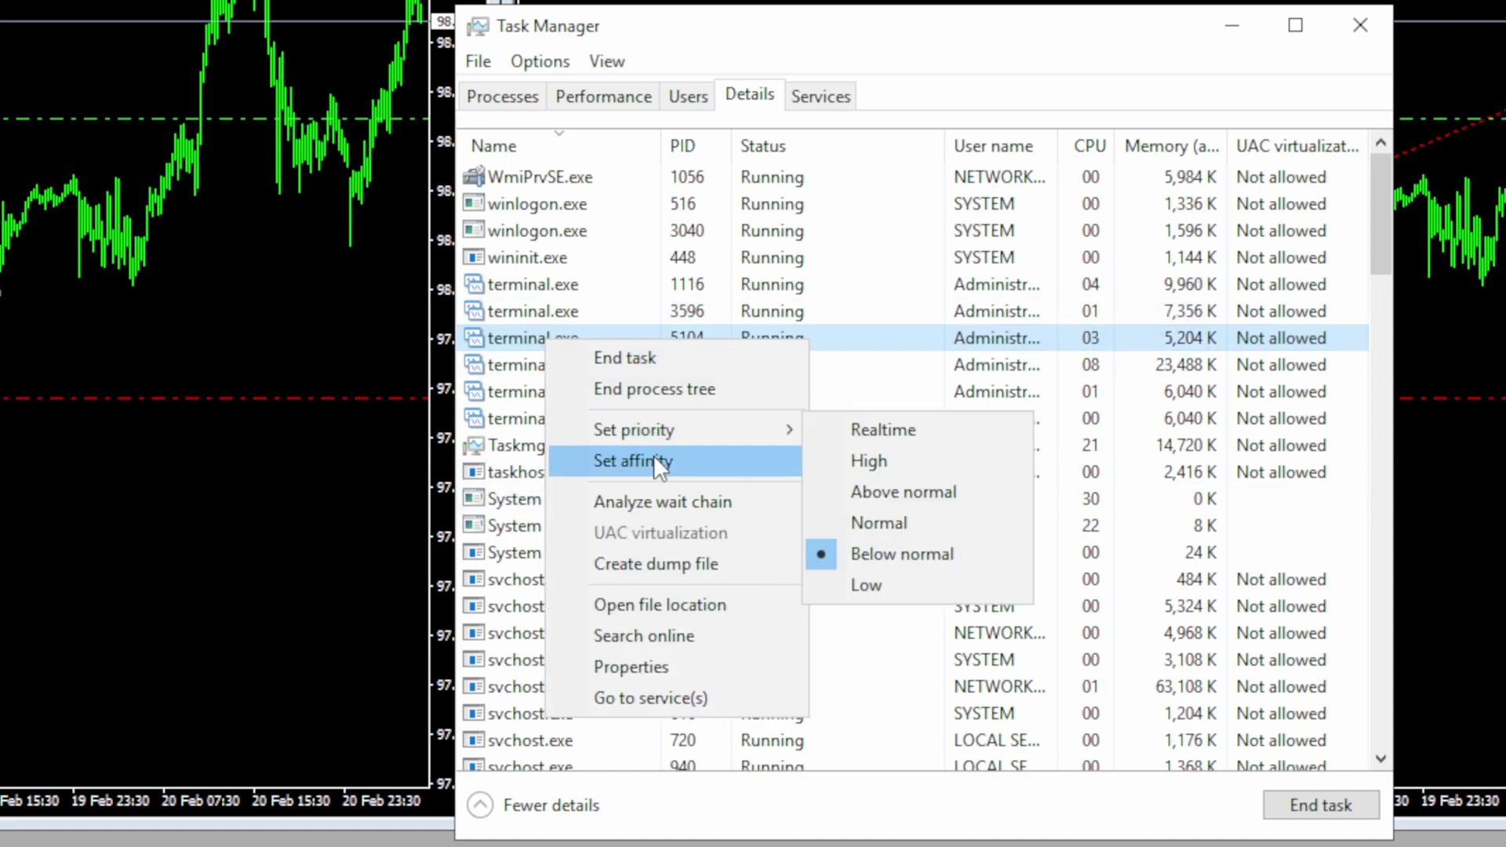
pyautogui.click(653, 455)
pyautogui.click(500, 247)
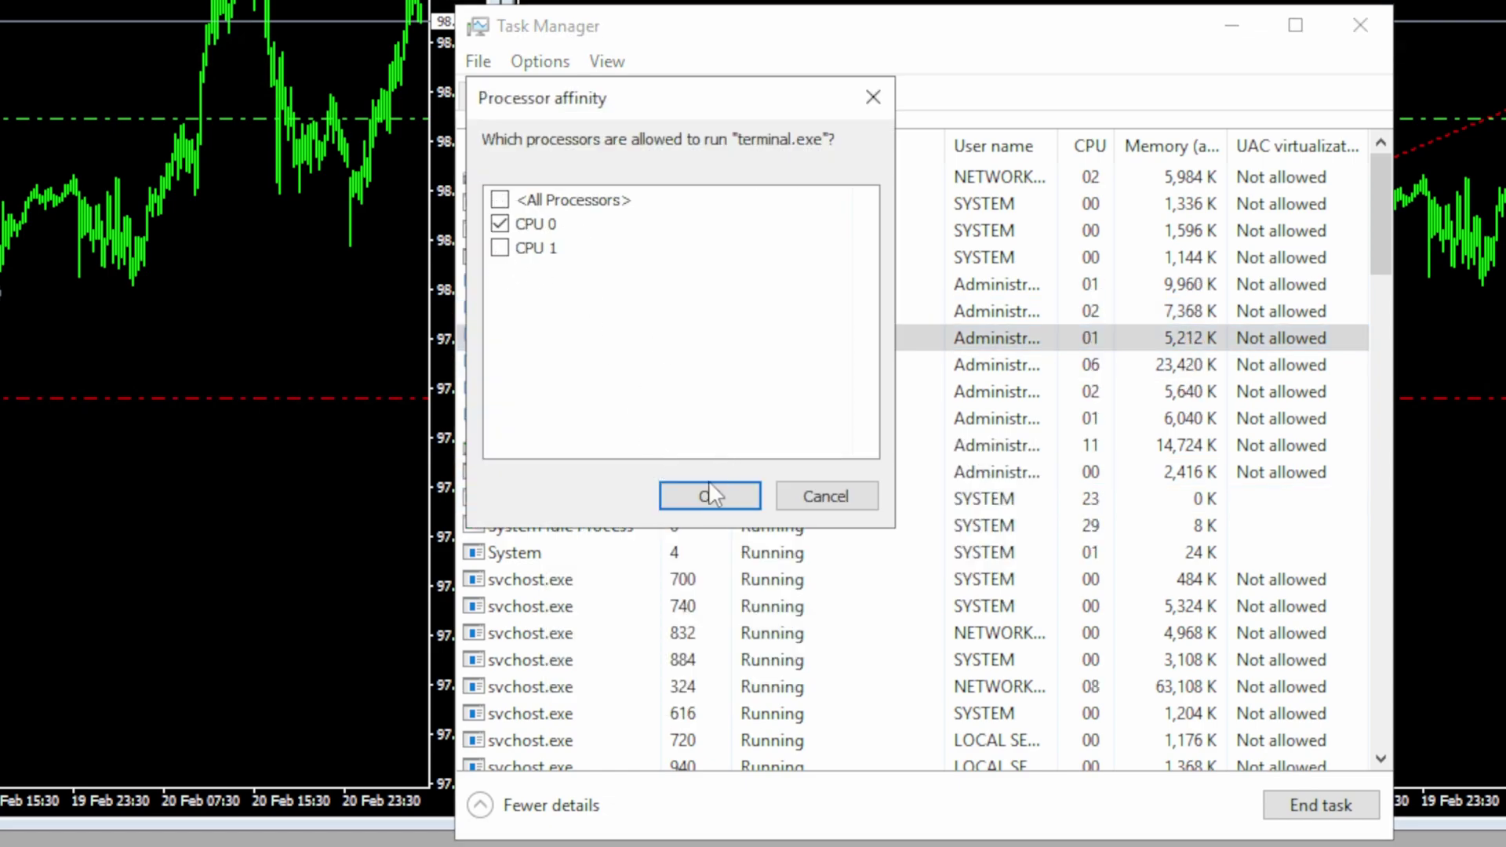
pyautogui.click(708, 486)
pyautogui.click(546, 366)
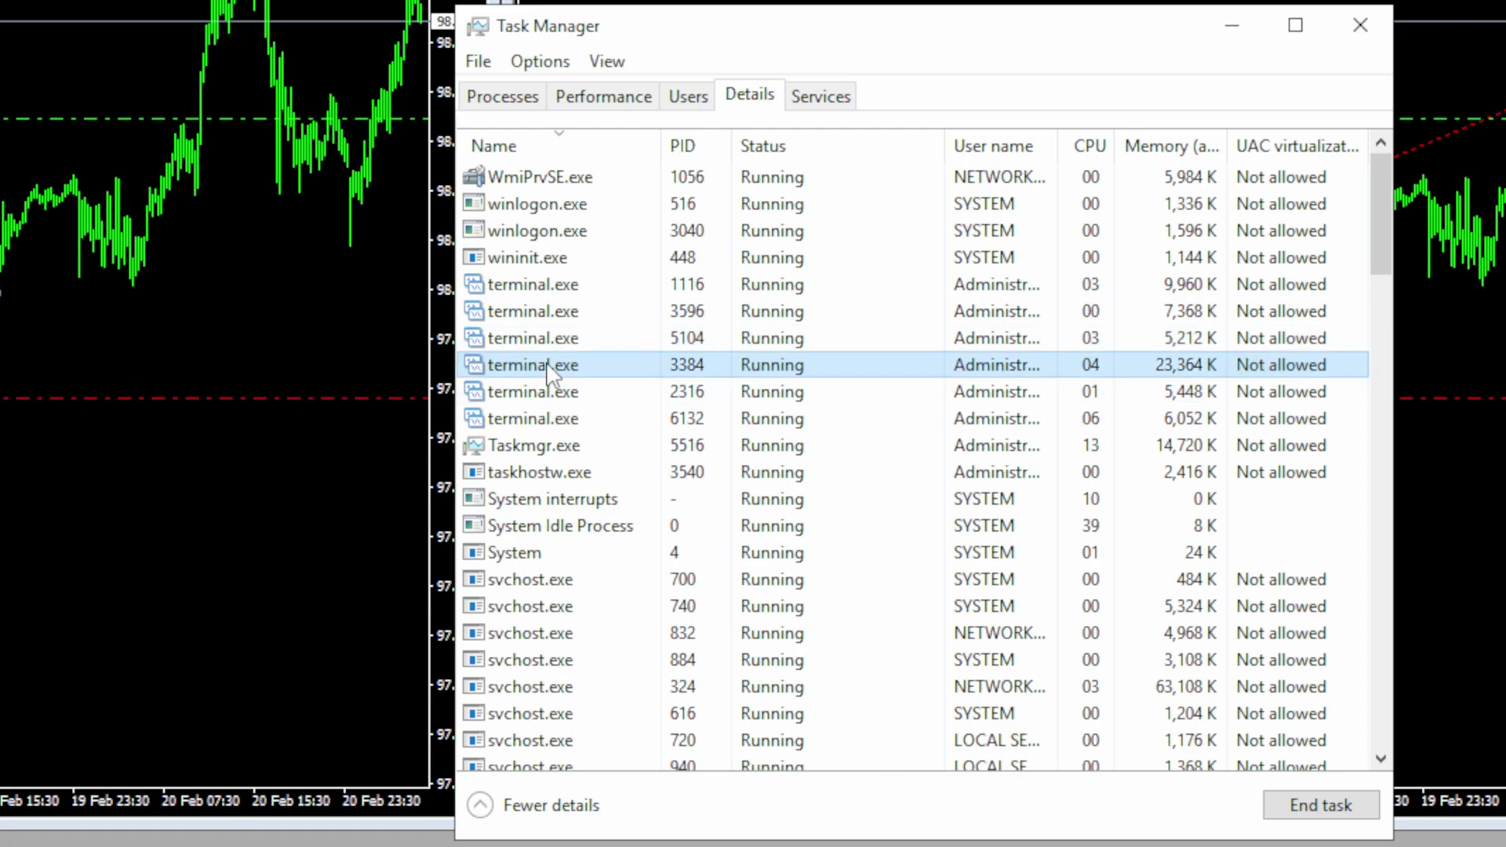
pyautogui.hotkey('shift', 'F10')
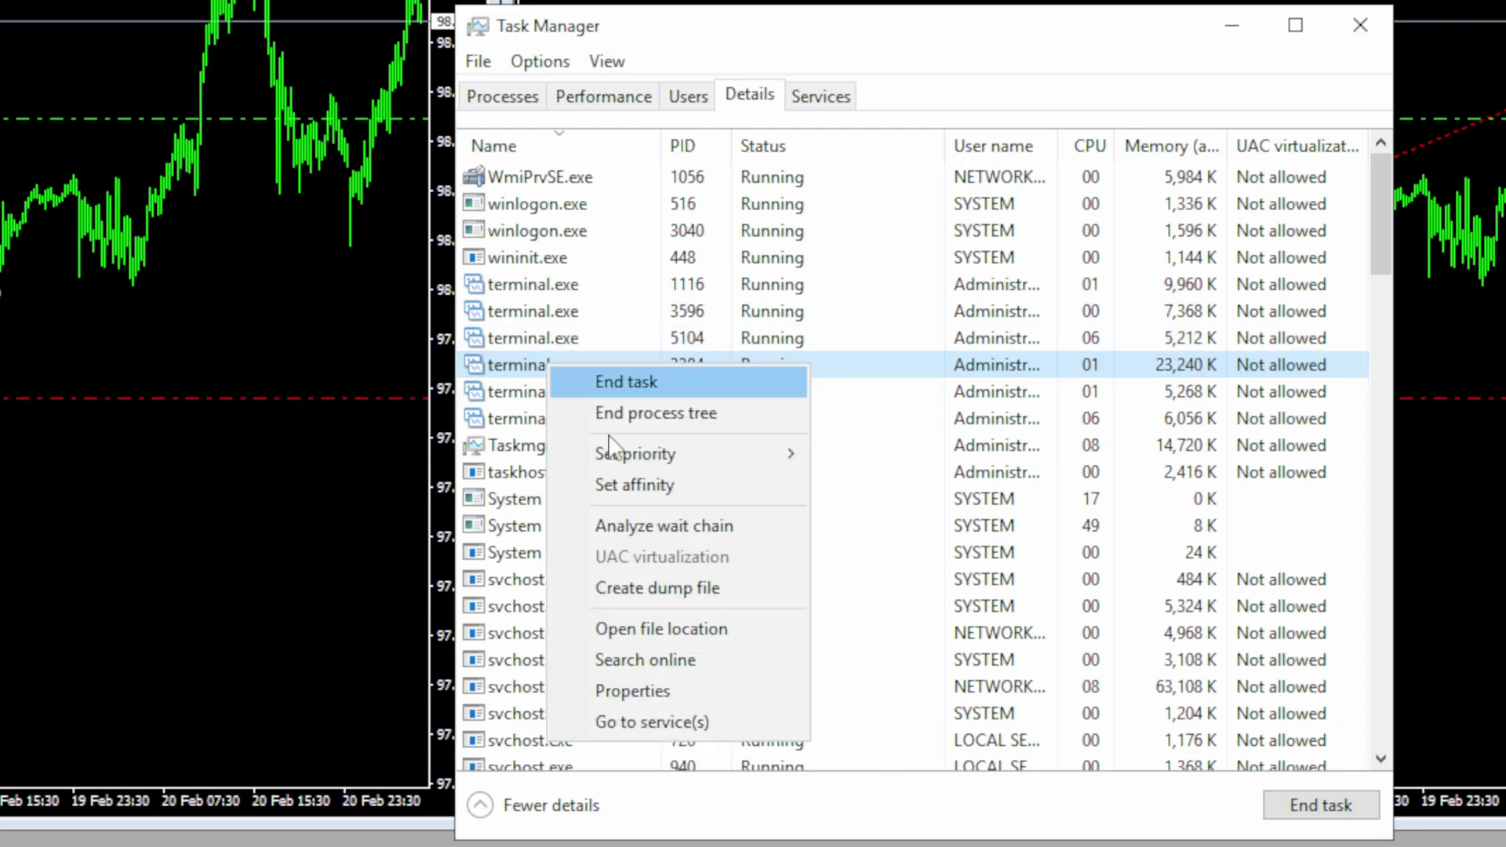
pyautogui.click(620, 477)
pyautogui.click(500, 223)
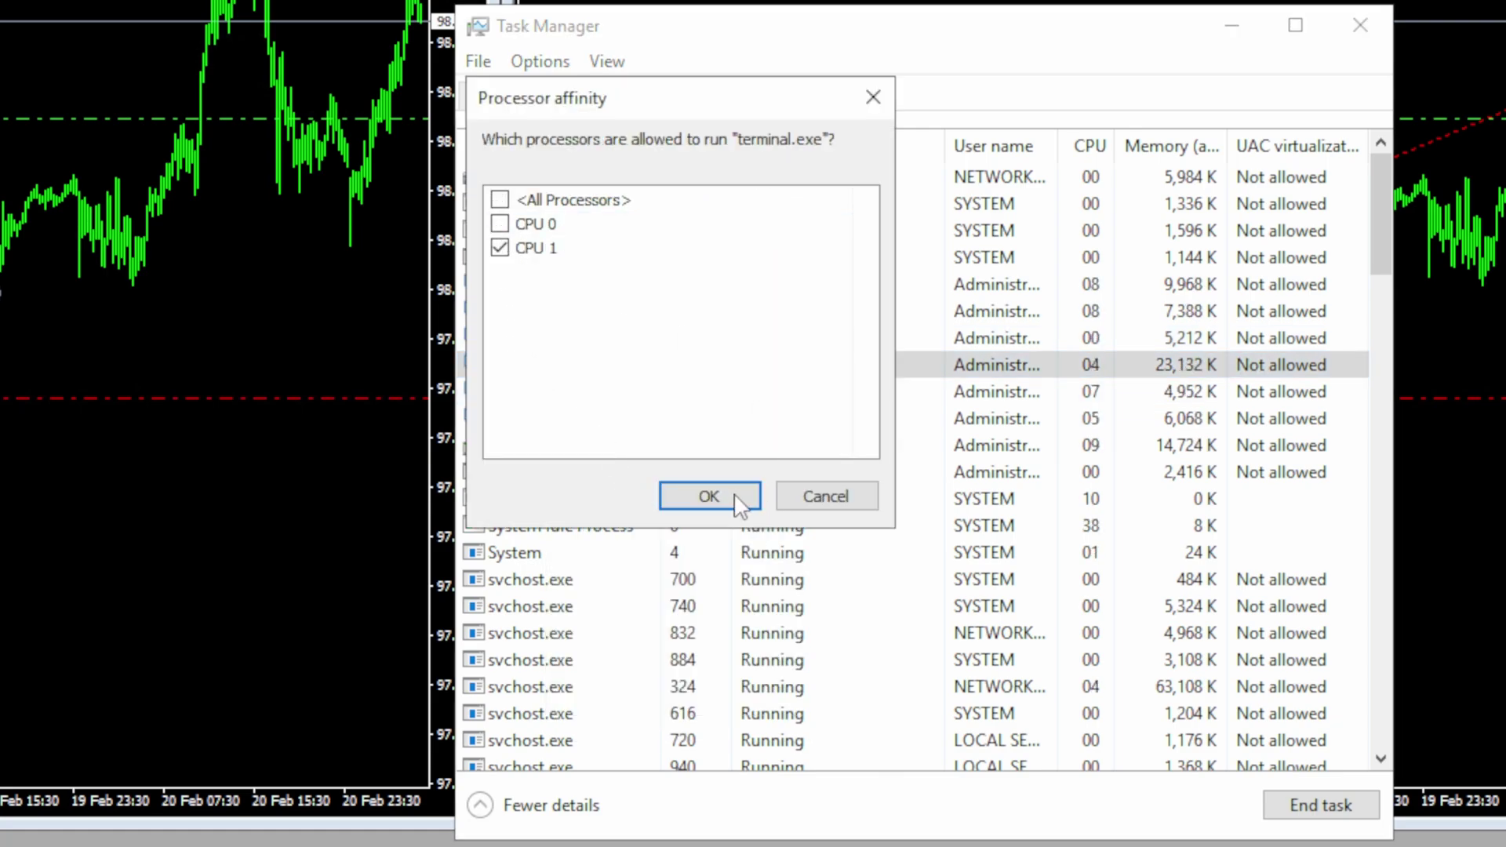
pyautogui.click(709, 494)
# - Pin terminal.exe 2316 and 6132 to CPU 1 only, then return to the Processes overview
pyautogui.click(575, 395)
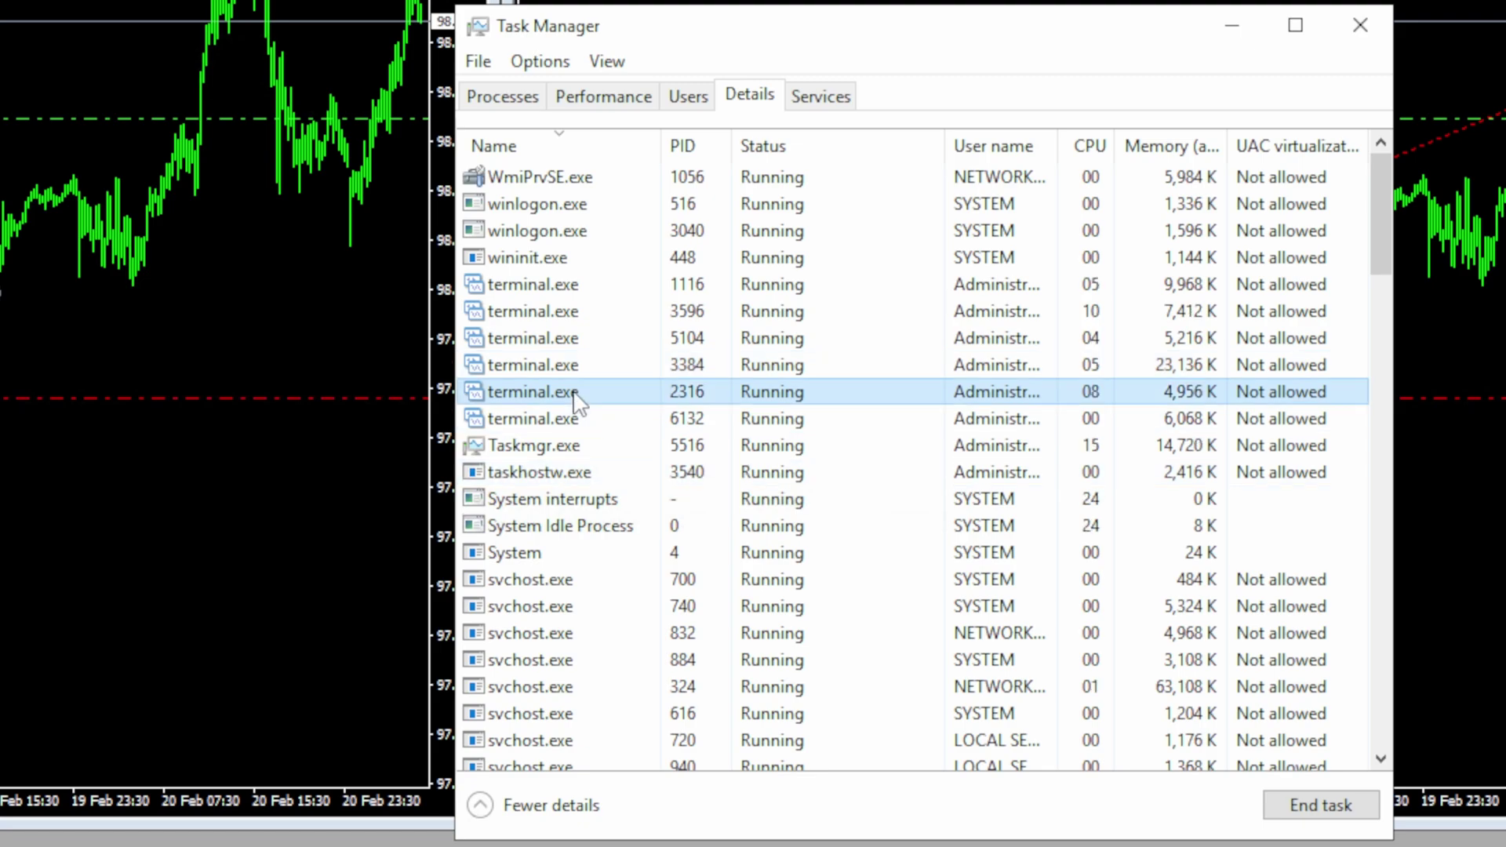
pyautogui.rightClick(575, 395)
pyautogui.click(661, 513)
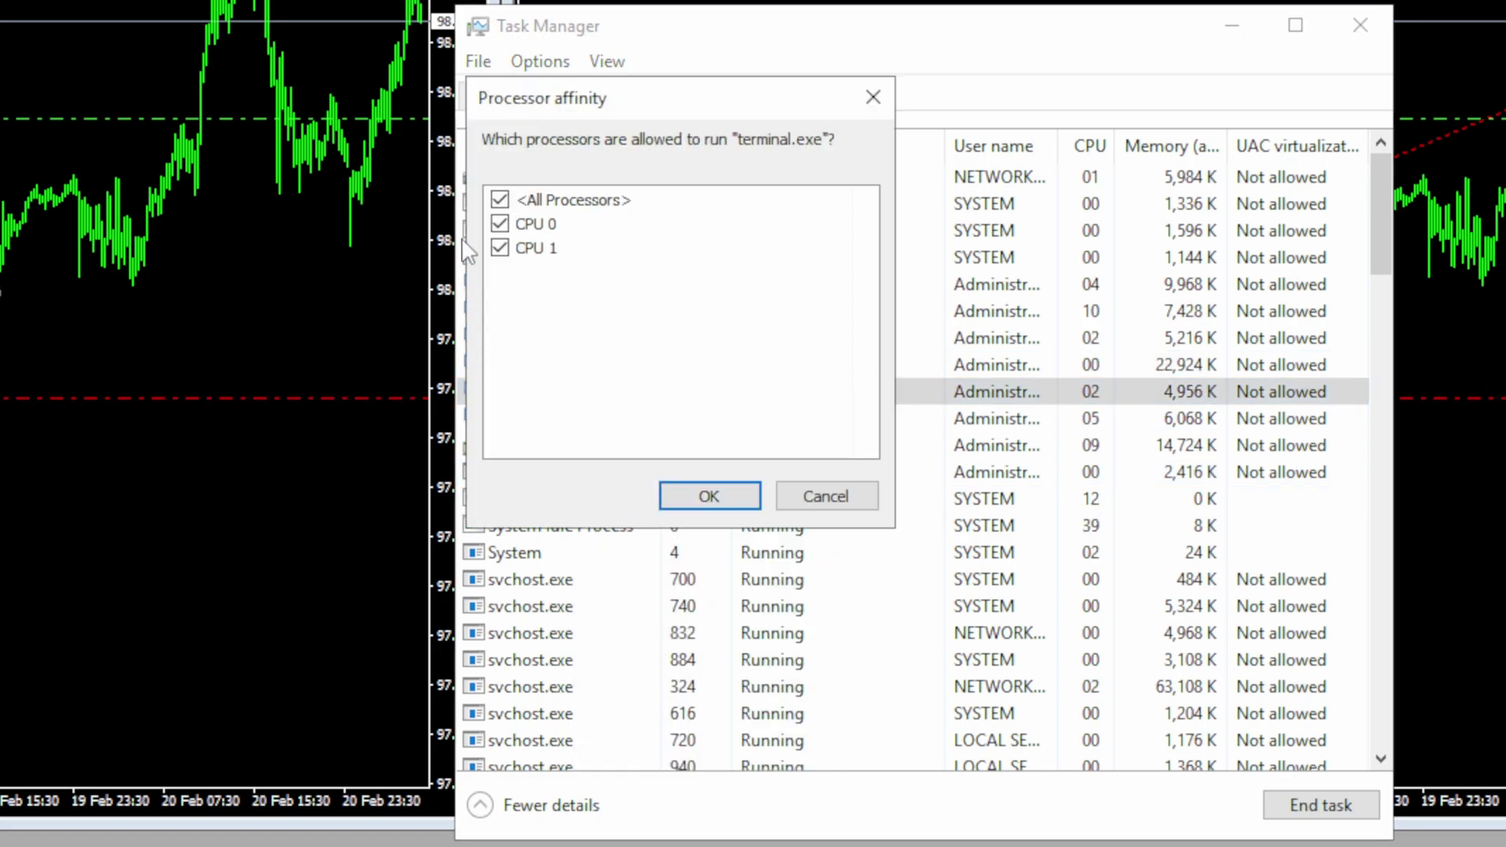
pyautogui.click(500, 223)
pyautogui.click(708, 495)
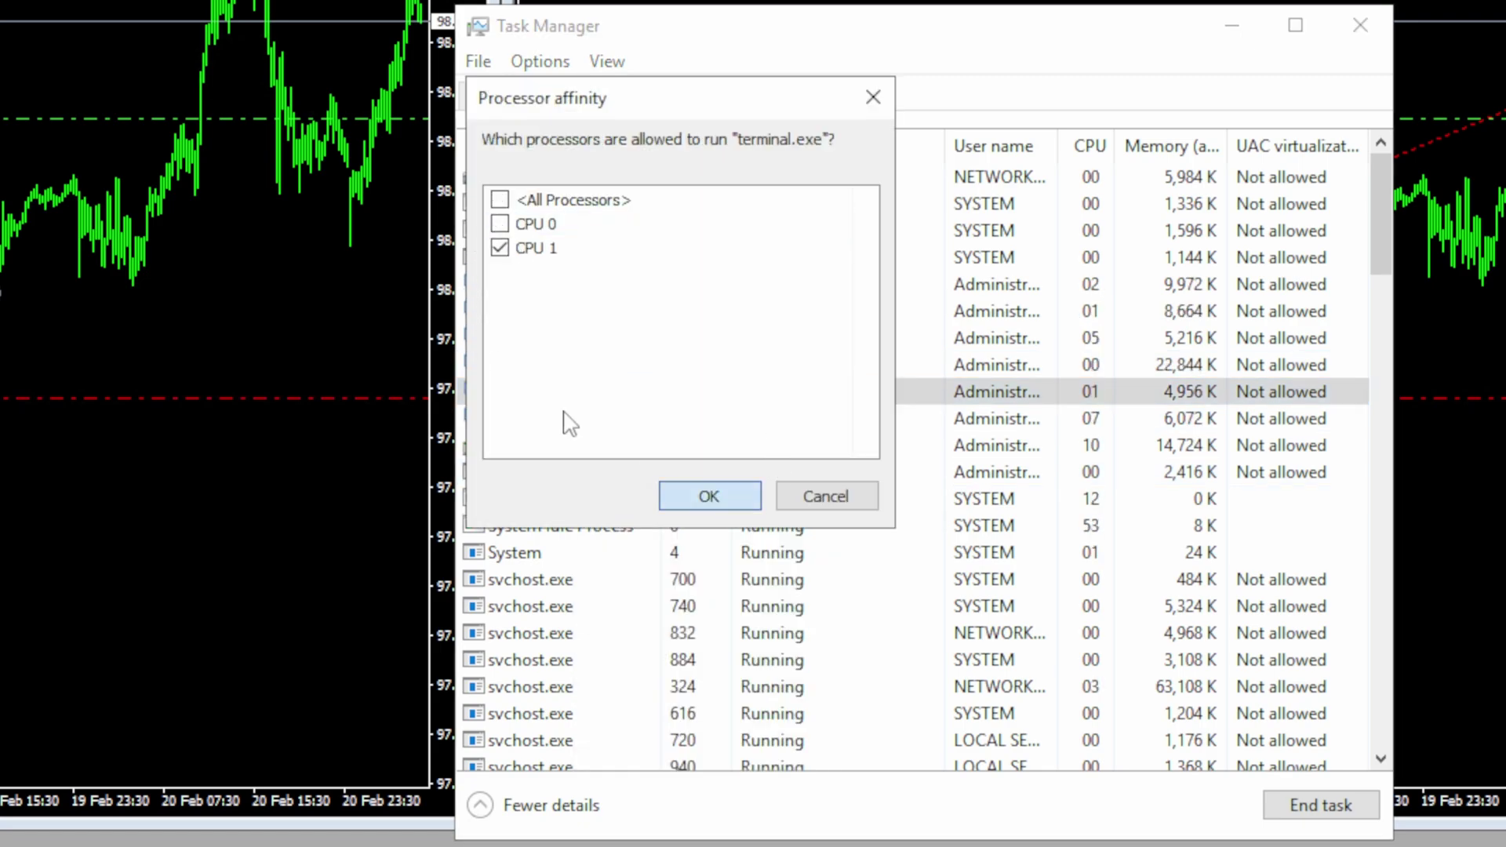
pyautogui.click(564, 420)
pyautogui.rightClick(565, 427)
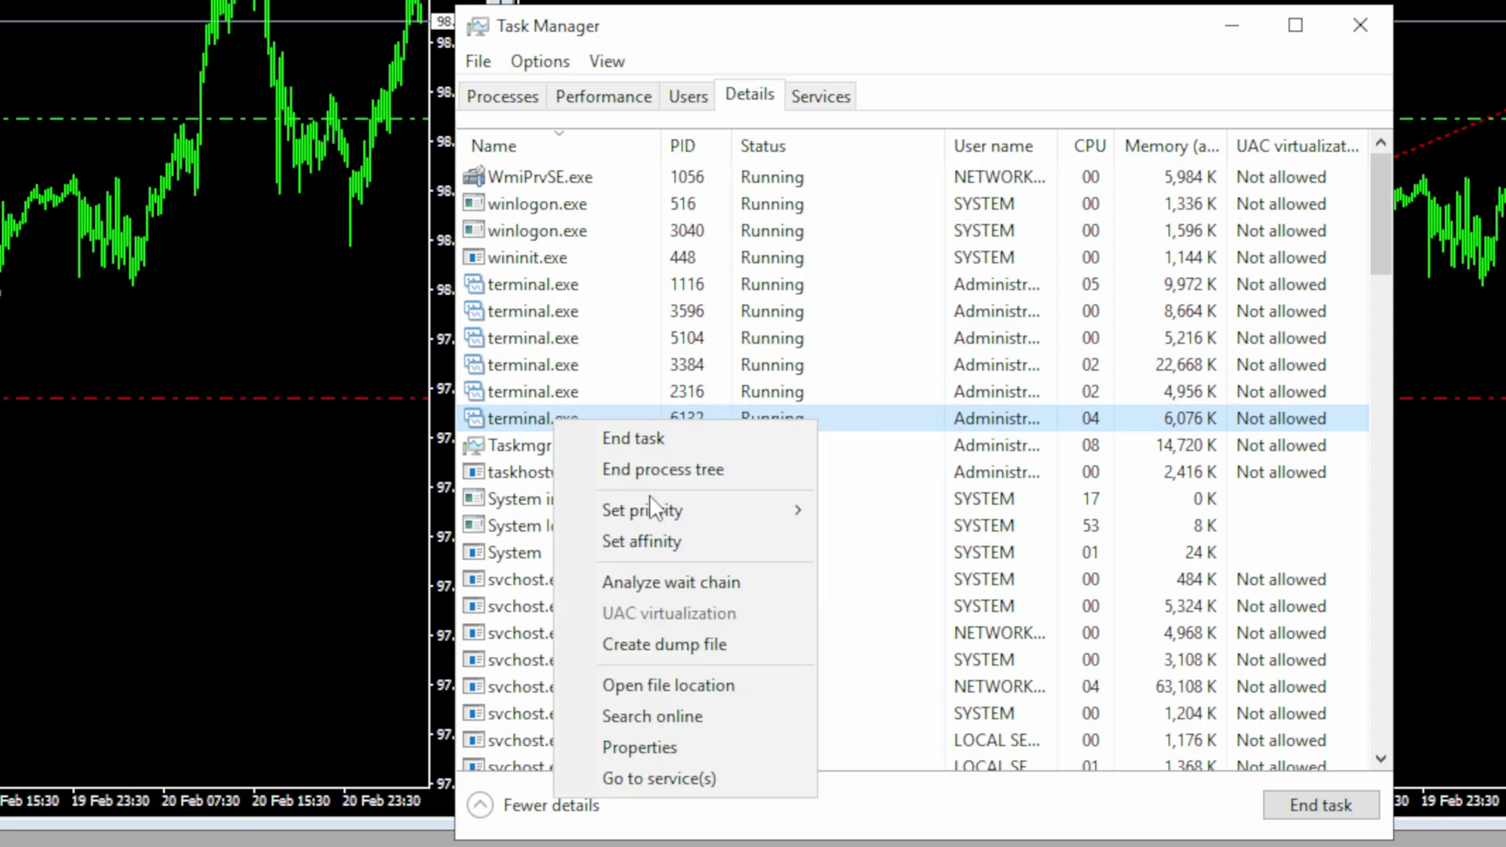
pyautogui.click(664, 545)
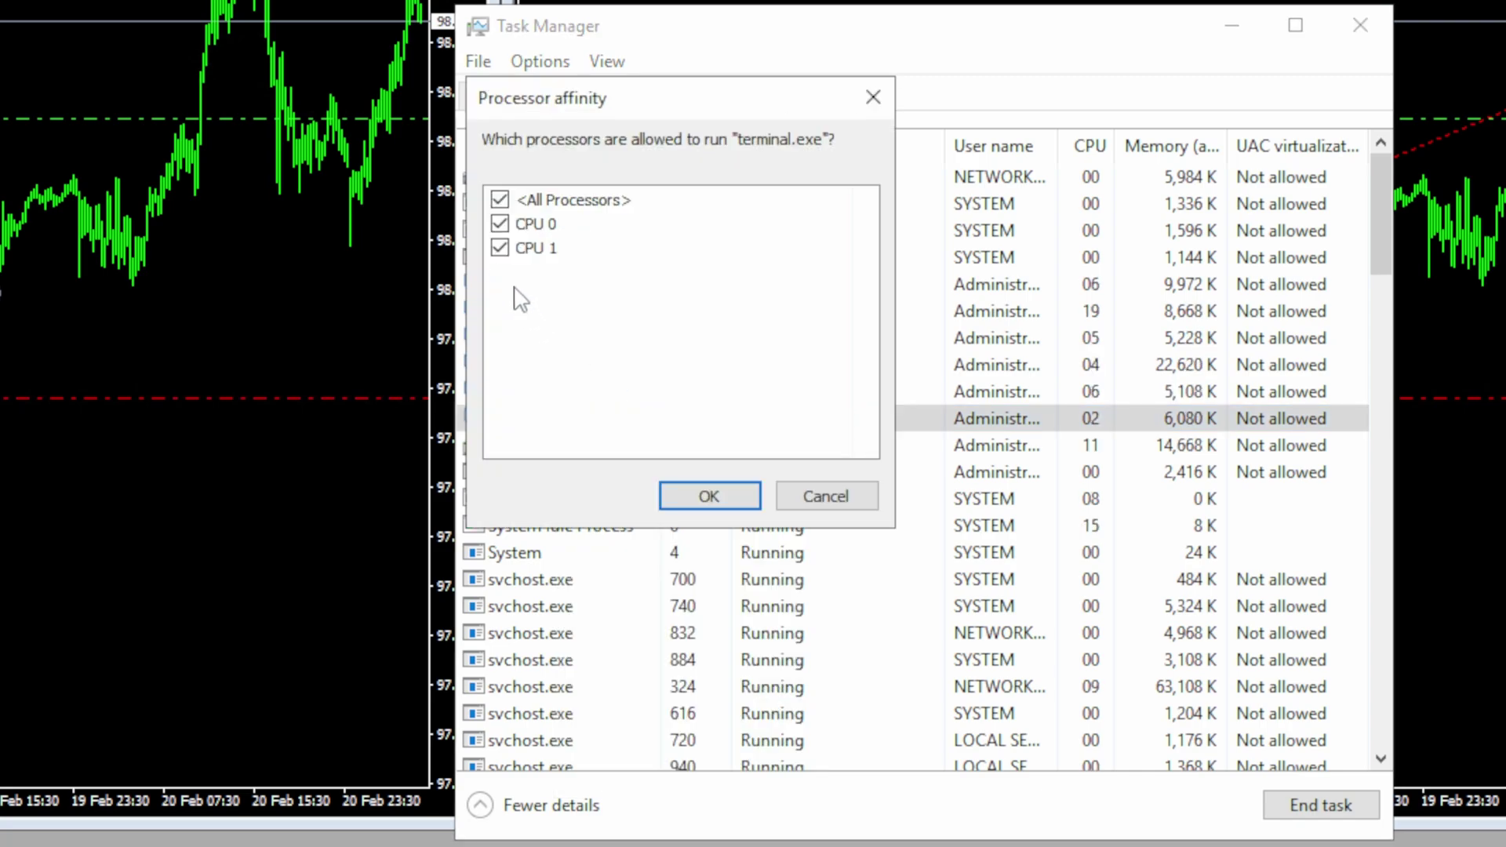
pyautogui.click(500, 225)
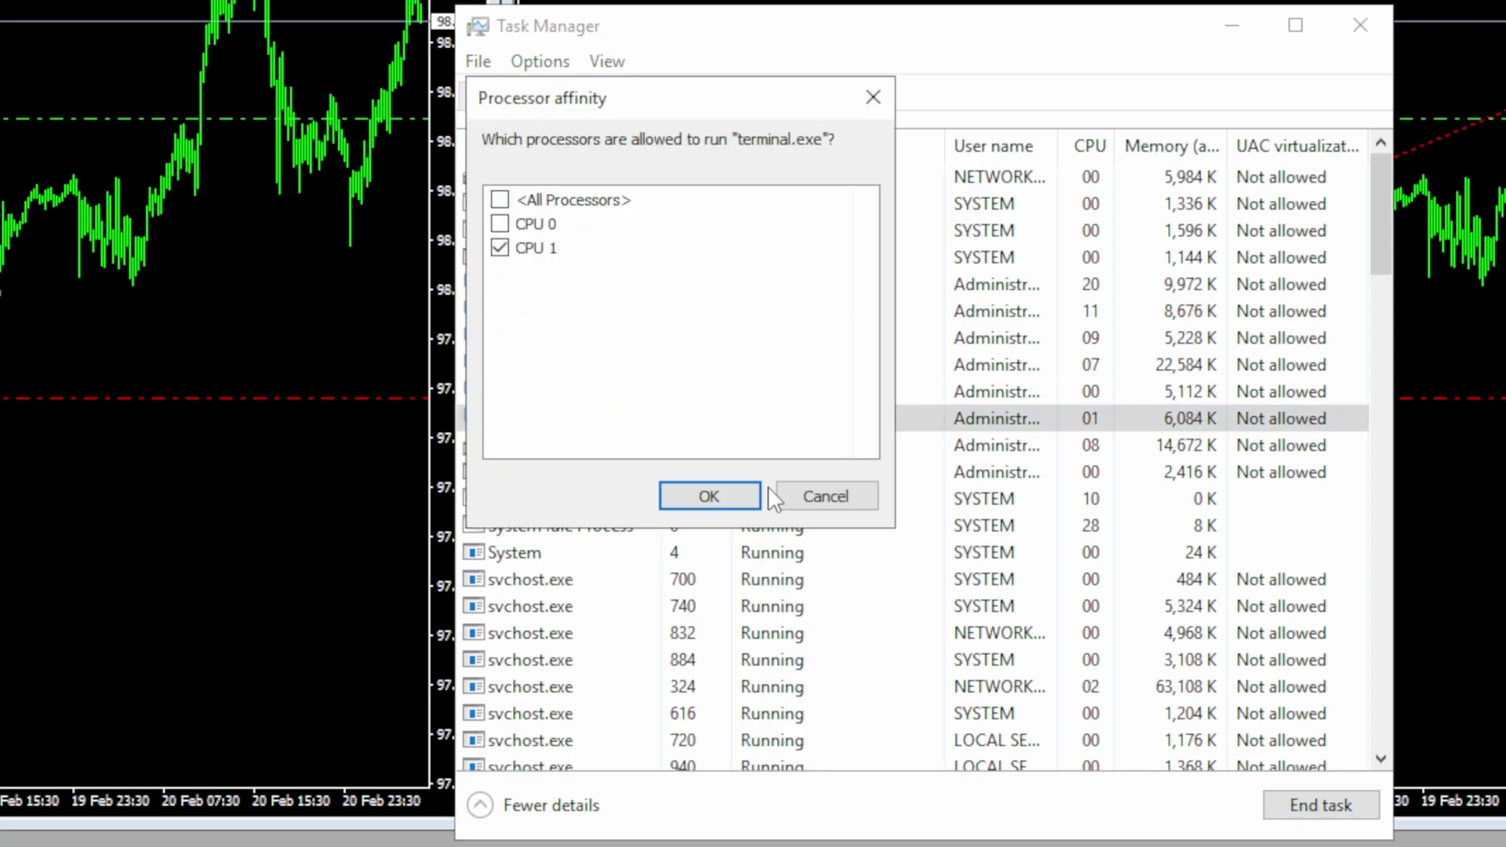
pyautogui.click(708, 494)
pyautogui.click(504, 95)
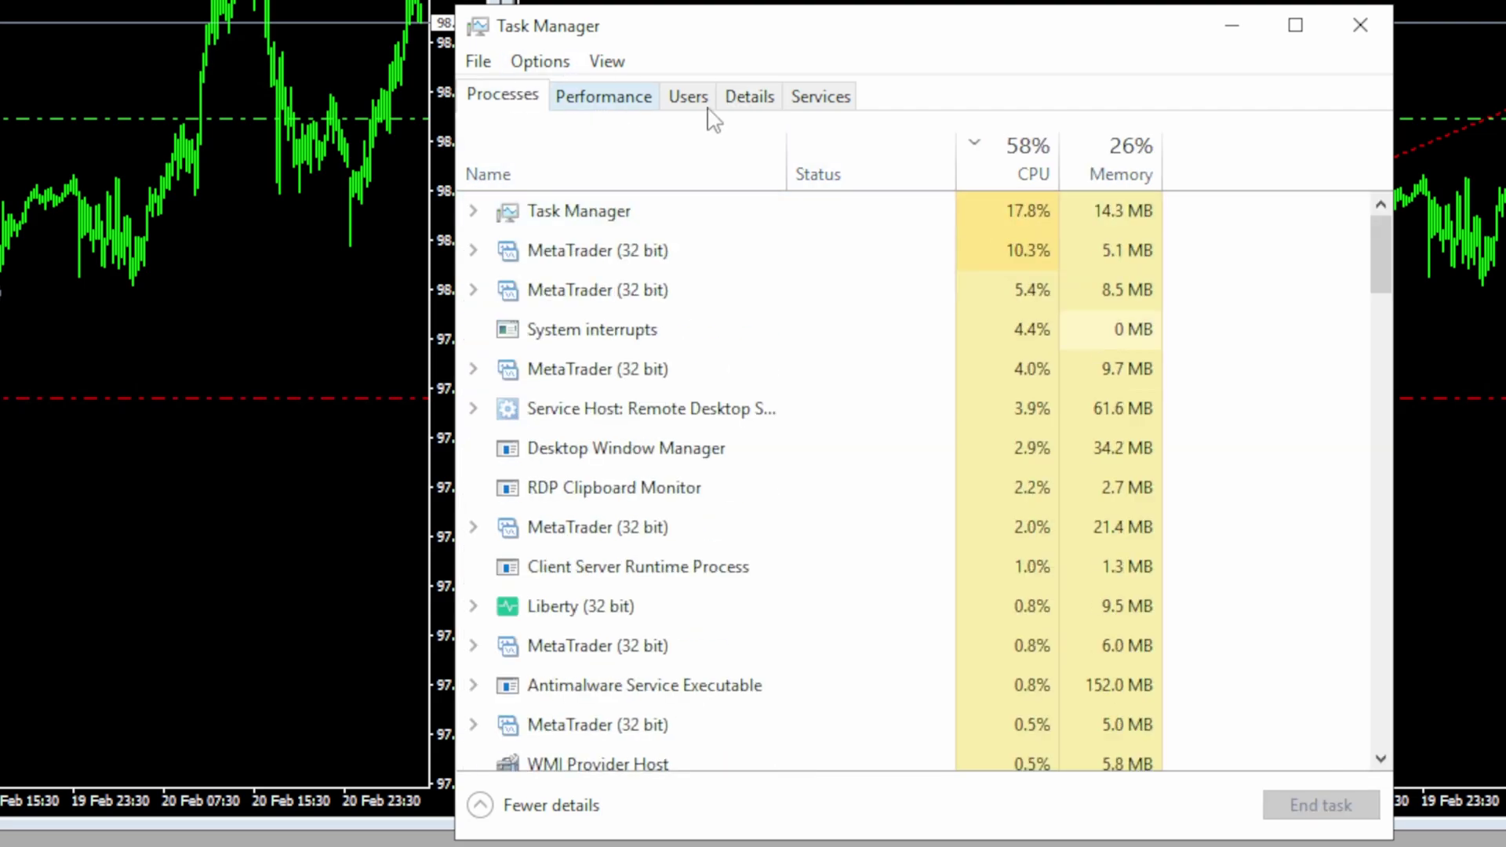
# - Show the Performance tab's CPU graph, now at about 64% utilisation
pyautogui.click(604, 97)
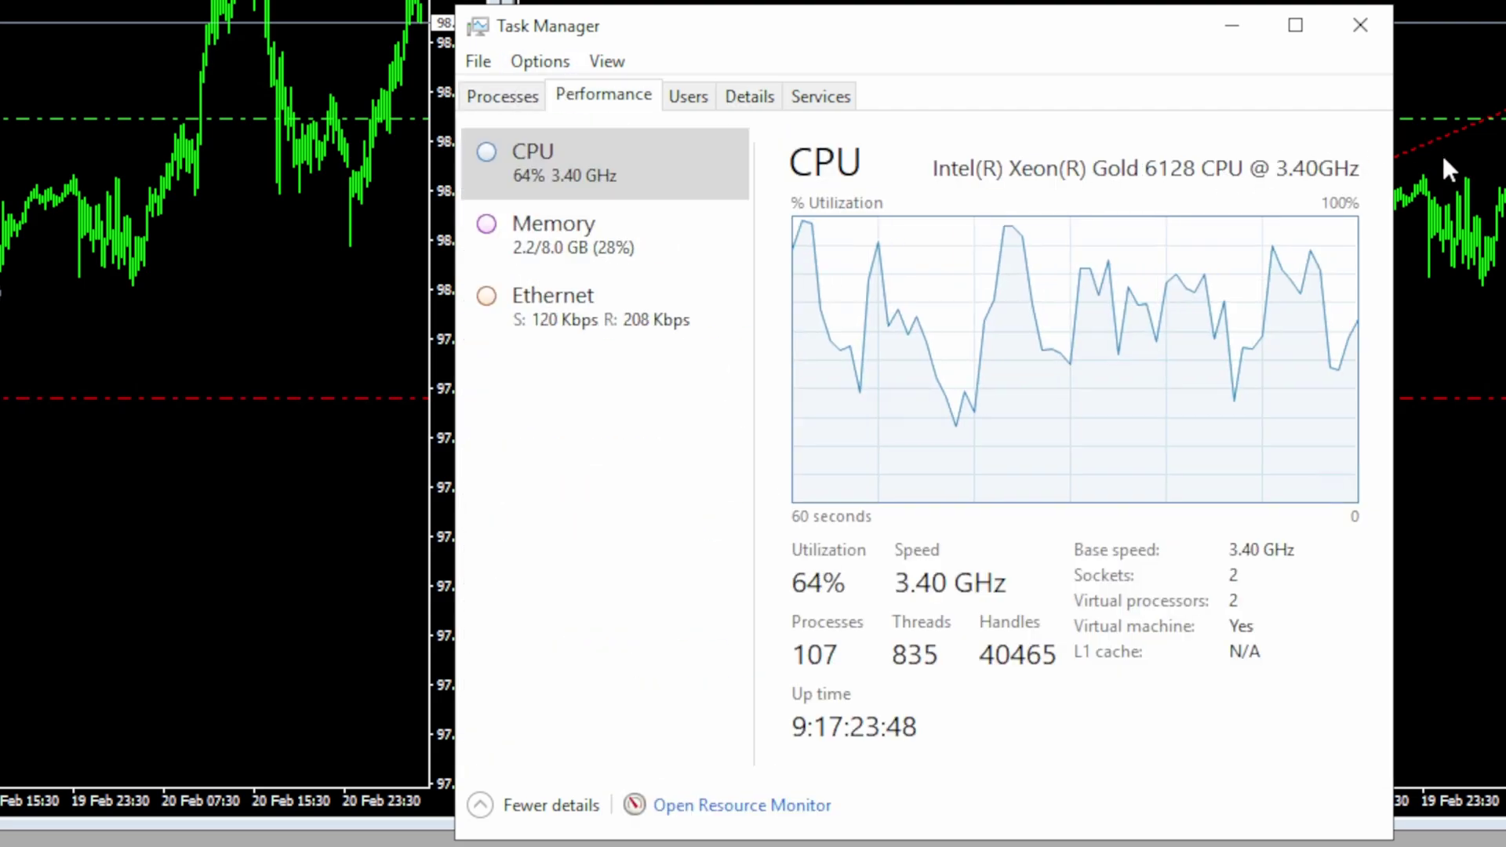